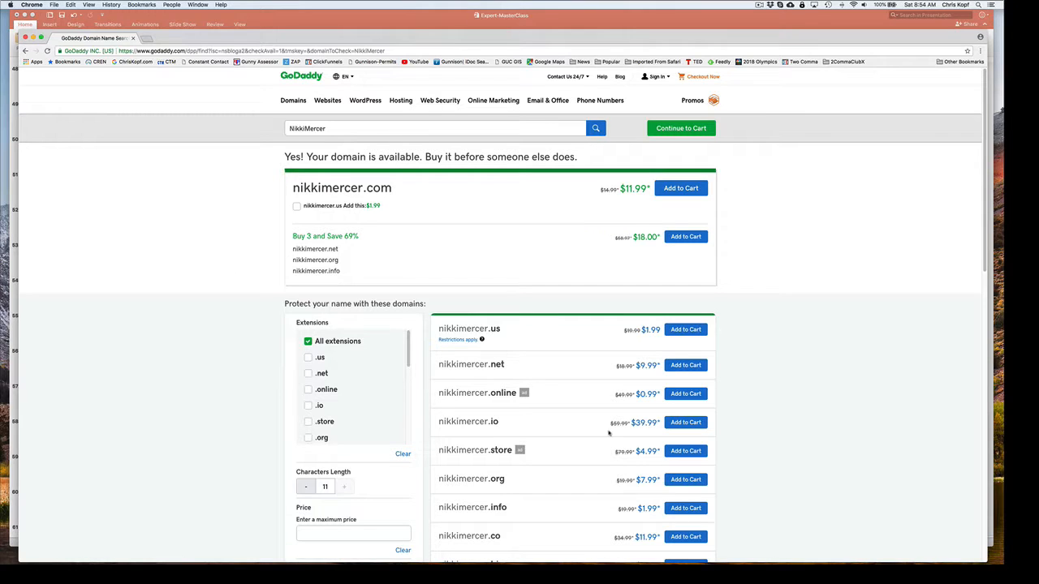
Review the alternative domain extensions and prices offered for the searched name, including the full extension filter list.
scroll(589, 449, down, 3)
scroll(589, 448, down, 5)
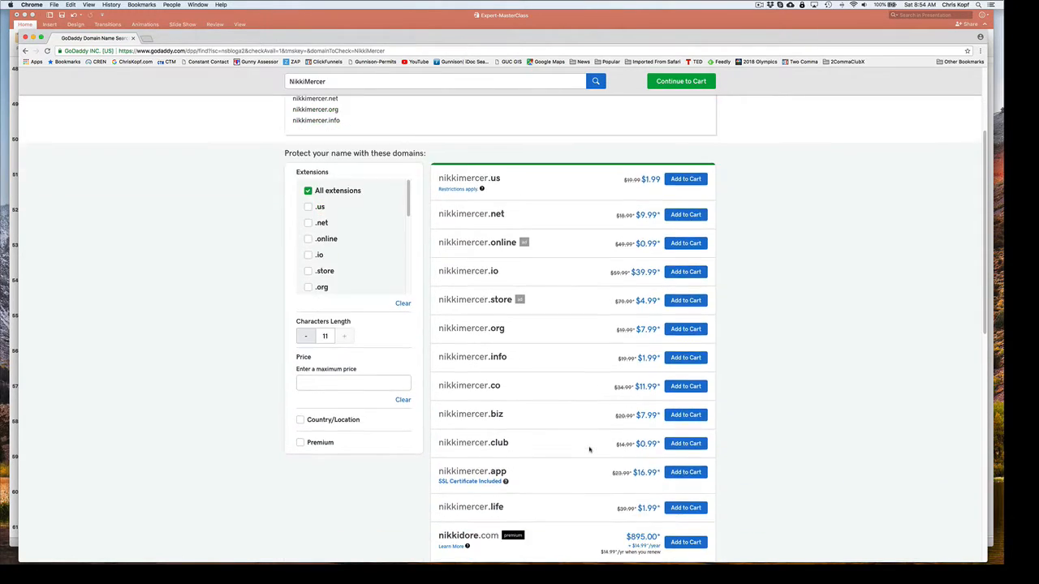
scroll(590, 448, down, 3)
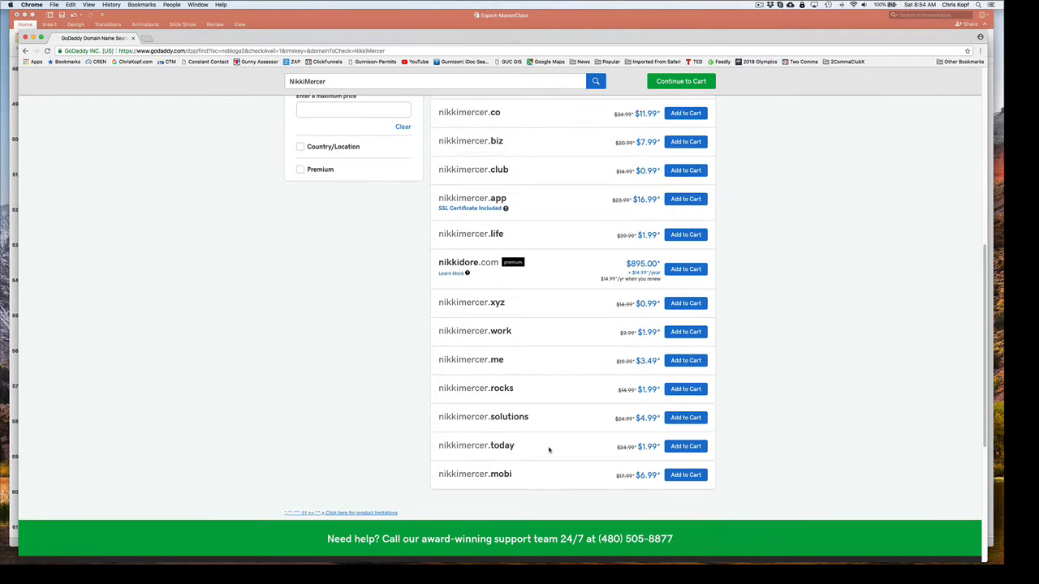
scroll(548, 449, up, 3)
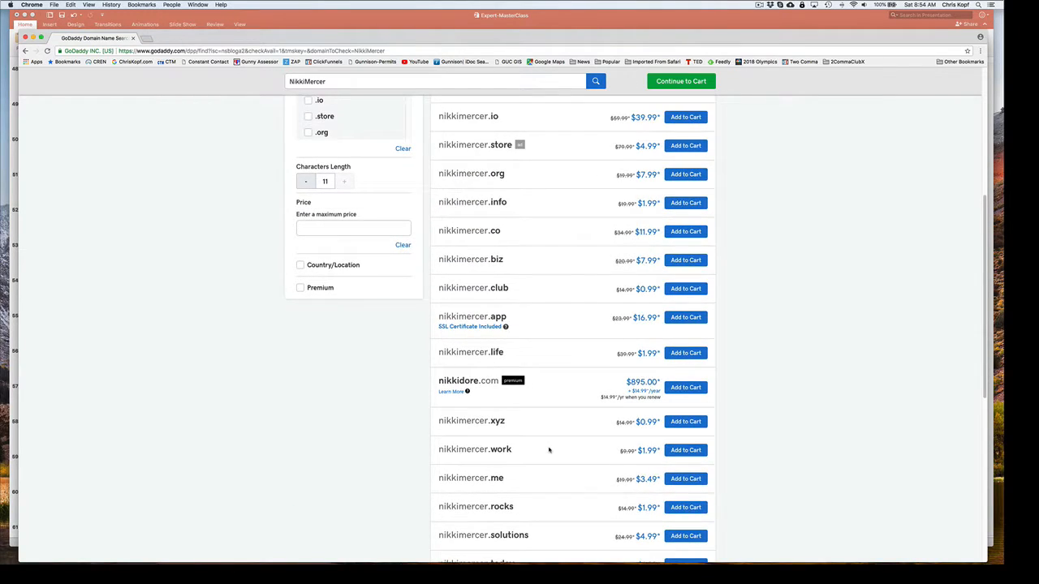
scroll(549, 449, up, 3)
scroll(549, 448, up, 3)
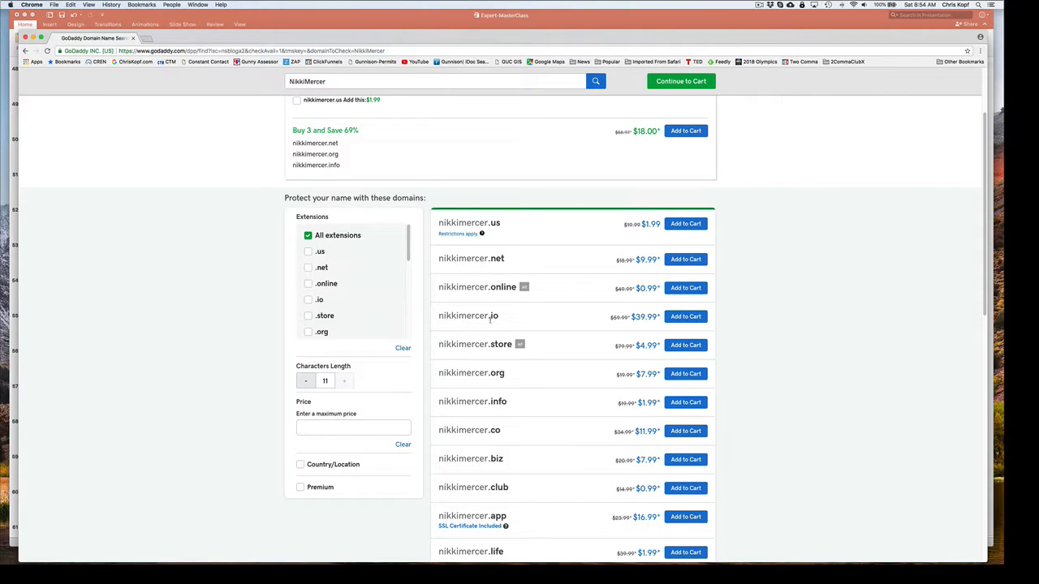
scroll(542, 338, down, 2)
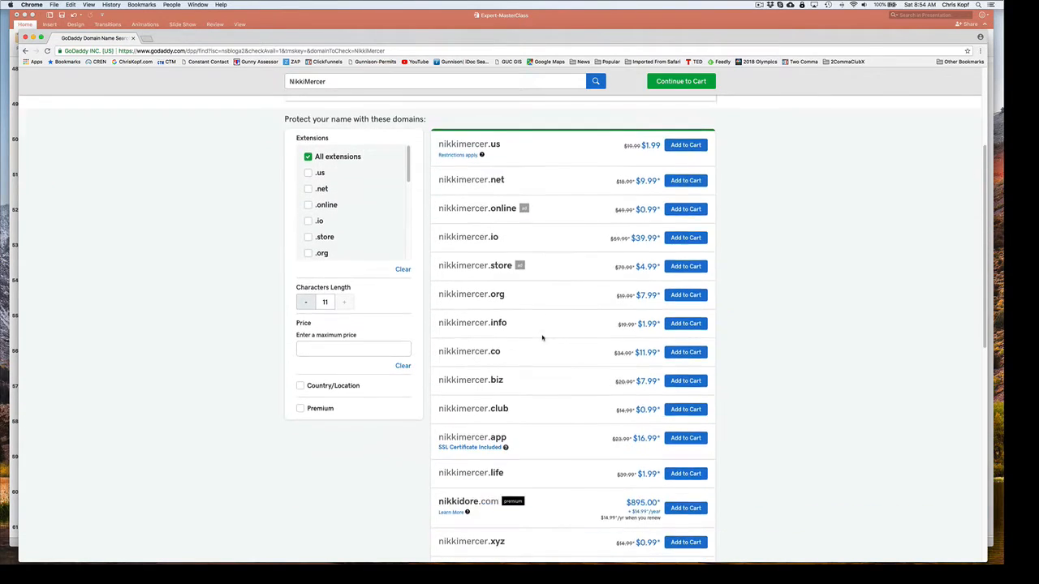
scroll(542, 338, down, 3)
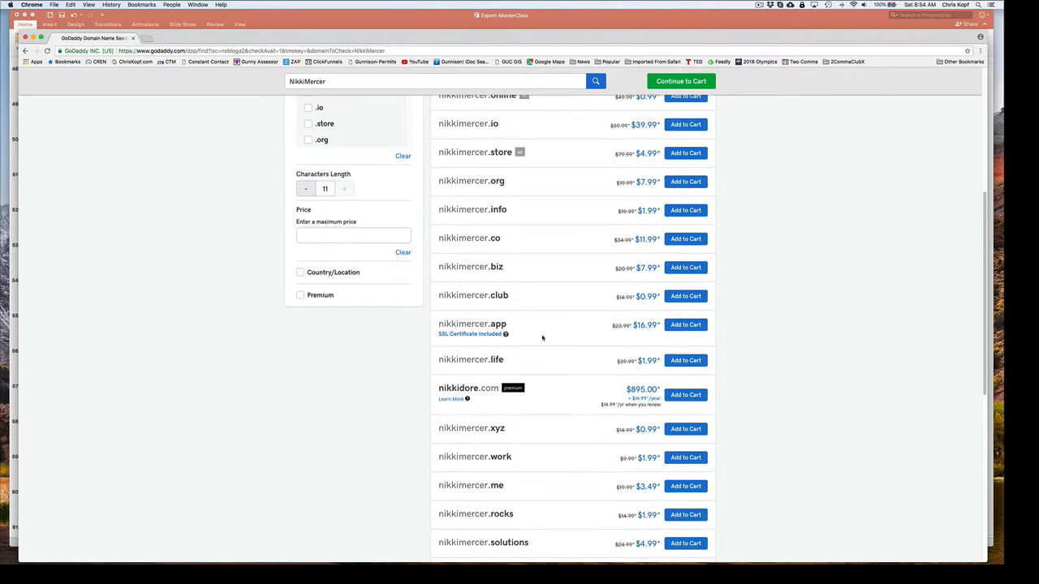
scroll(542, 338, down, 1)
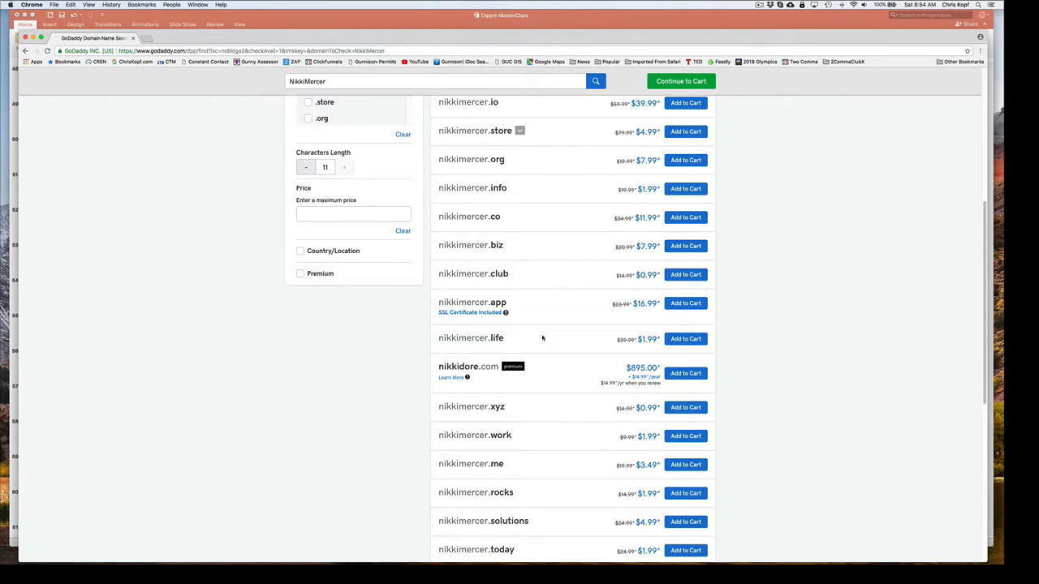
scroll(542, 338, up, 8)
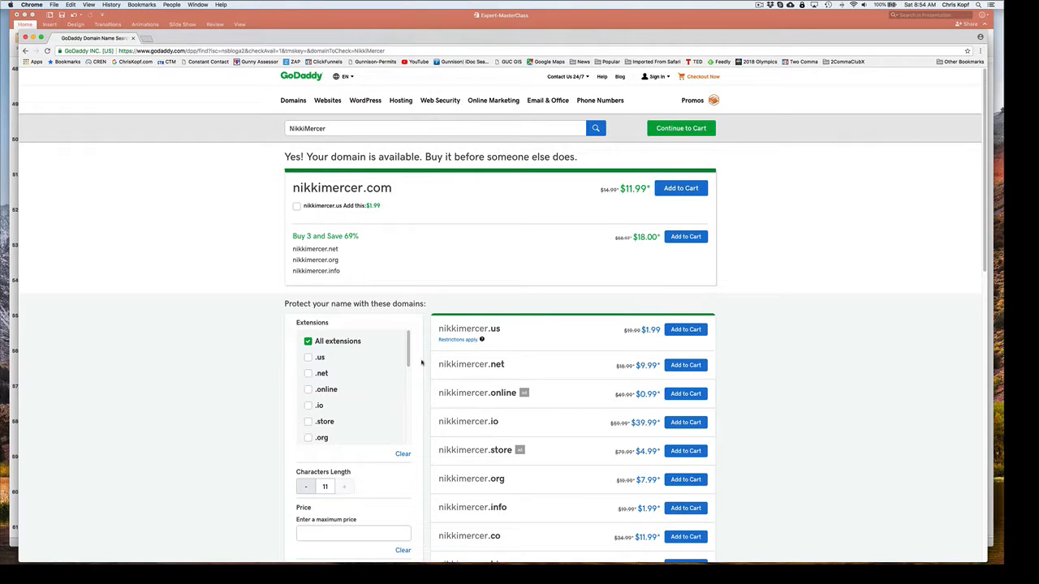
drag(409, 349, 415, 433)
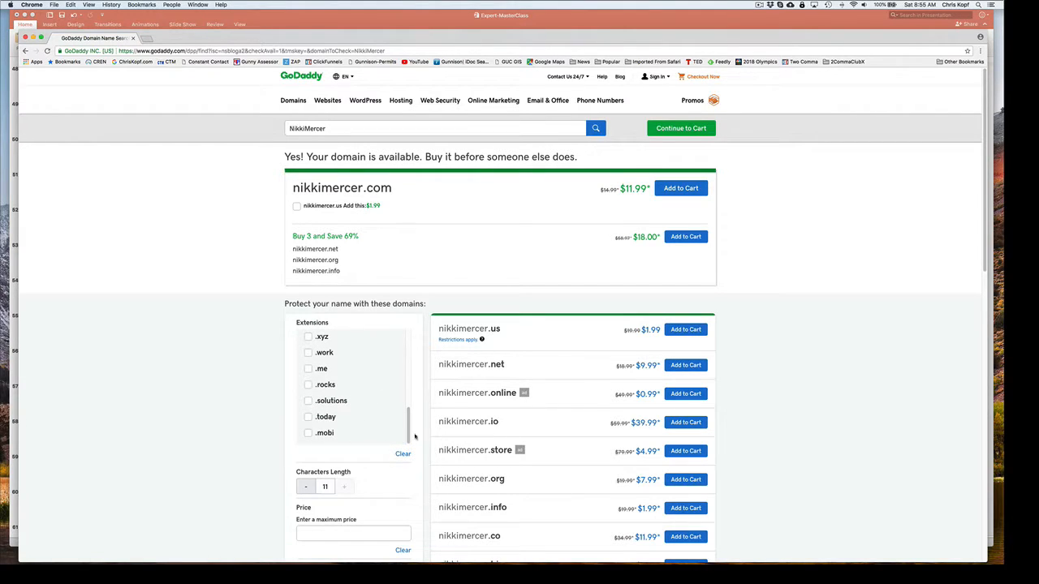
drag(412, 430, 412, 347)
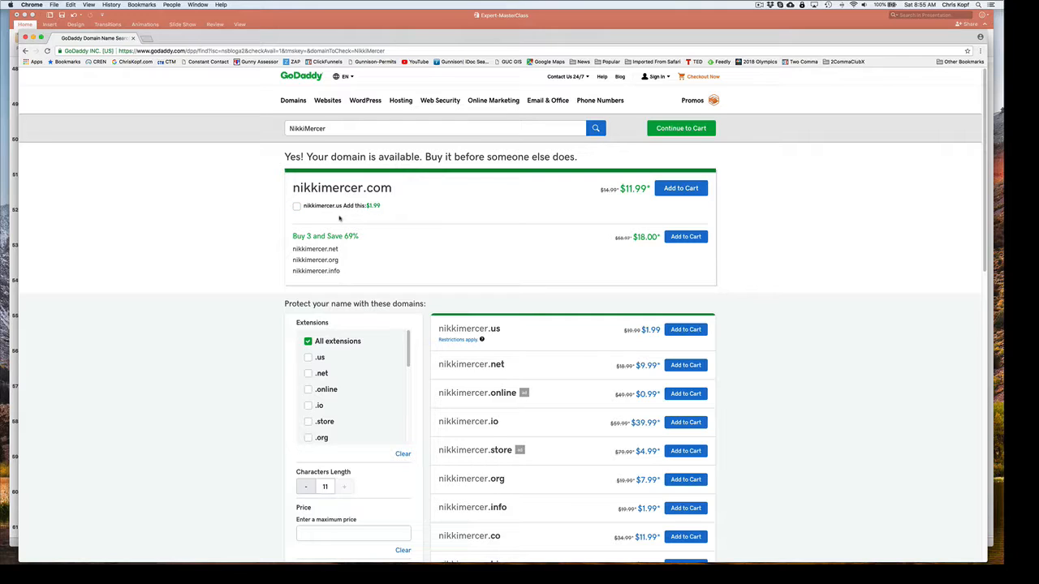
Add the .com domain matching the searched name to the cart and continue to its purchase options.
click(684, 188)
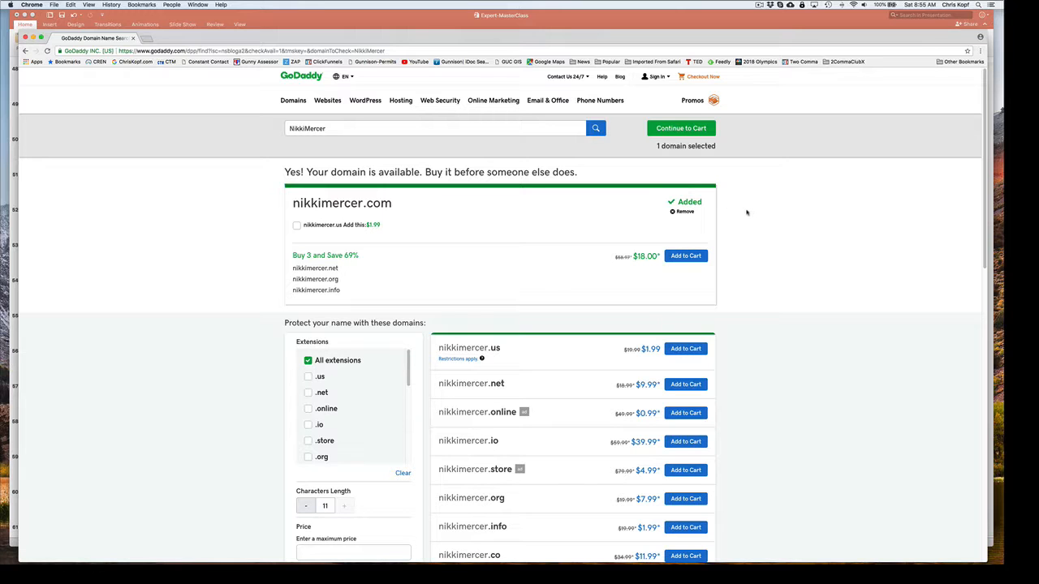
scroll(746, 213, down, 20)
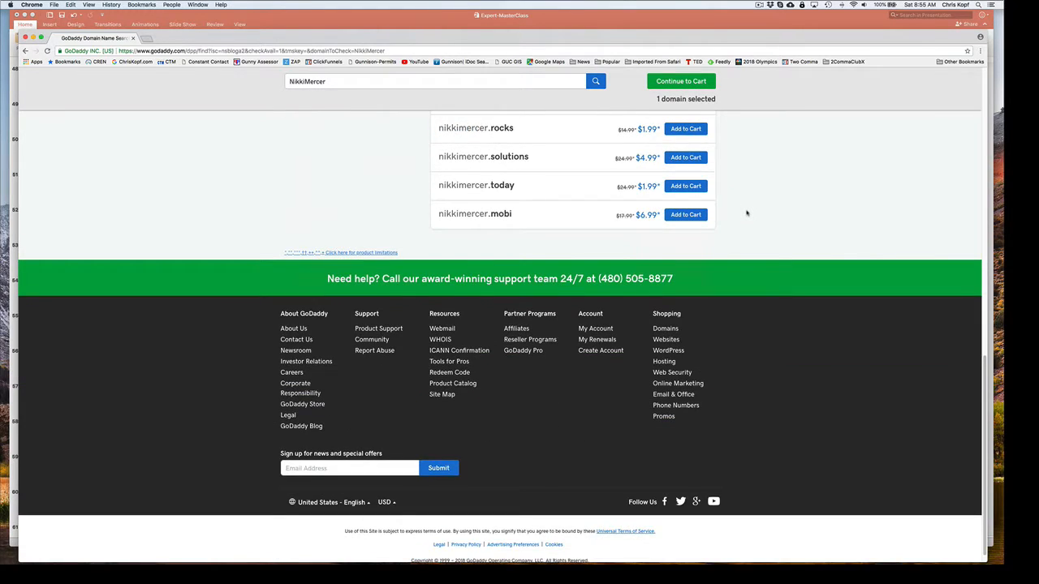
scroll(745, 212, up, 20)
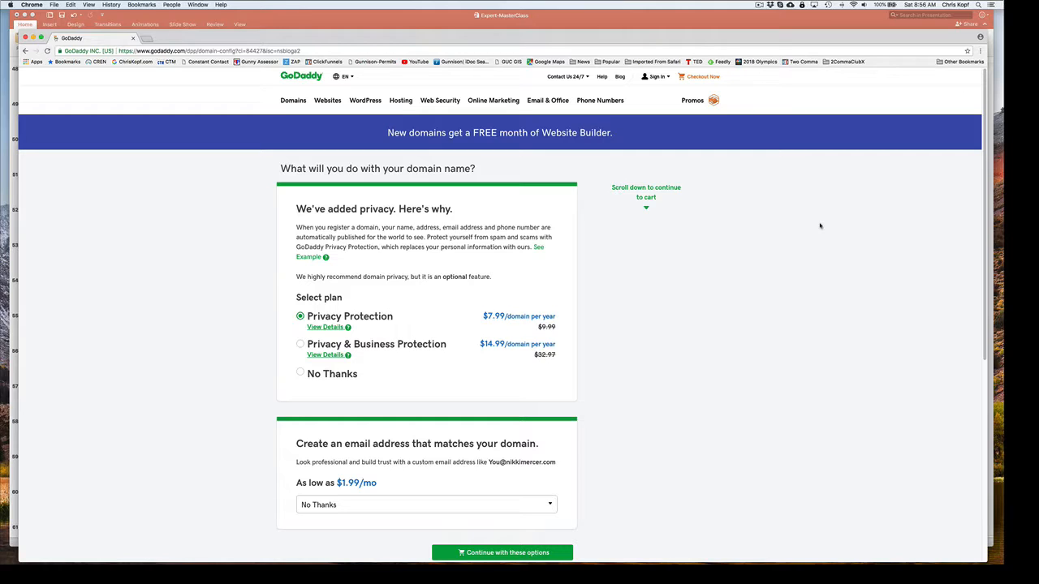
Decline the domain privacy plan, choose the Email Essentials plan, and continue to the cart with these options.
scroll(660, 322, down, 1)
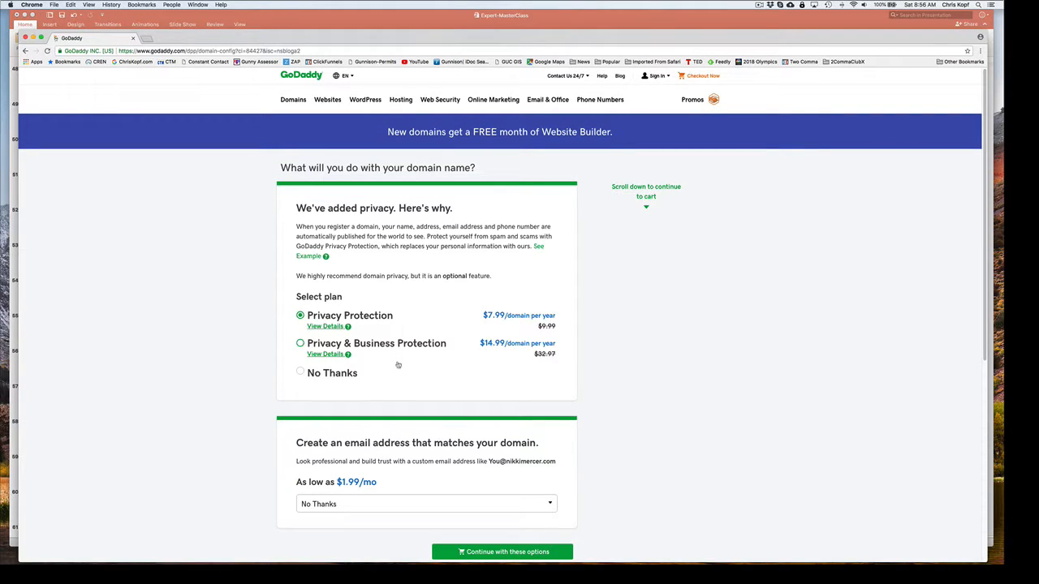
click(301, 371)
scroll(613, 386, down, 3)
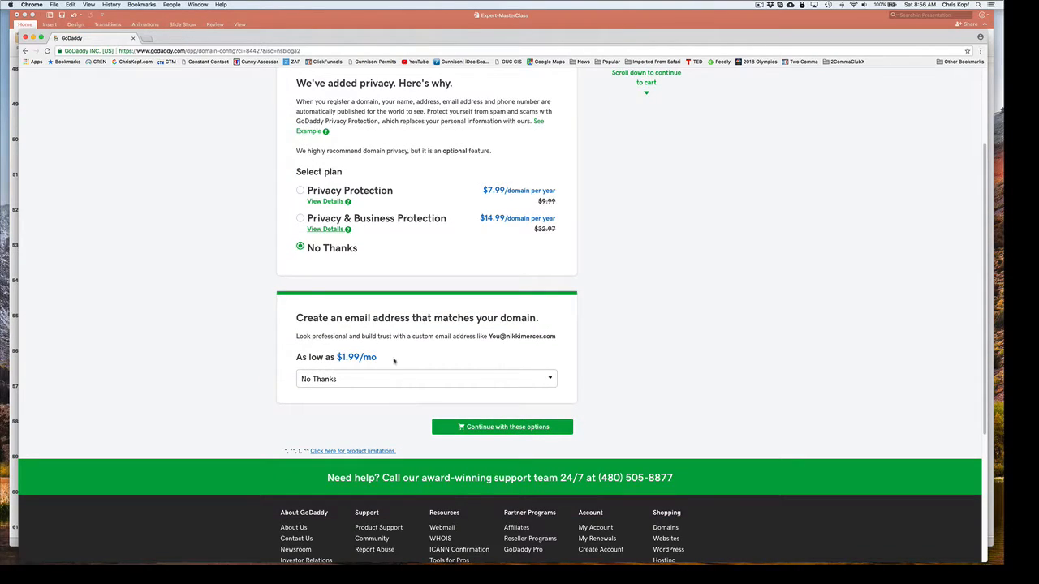
click(328, 381)
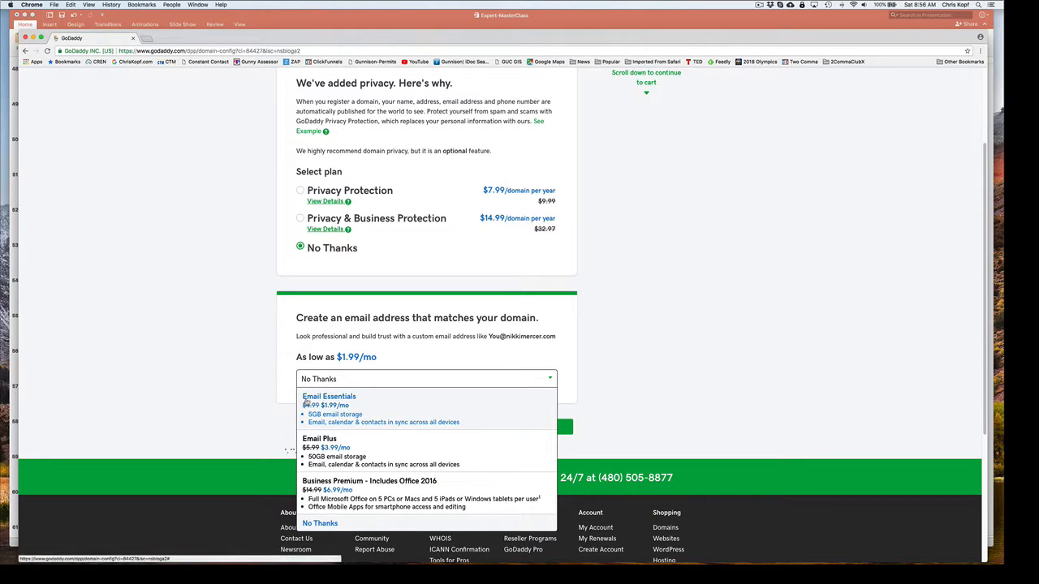
click(305, 403)
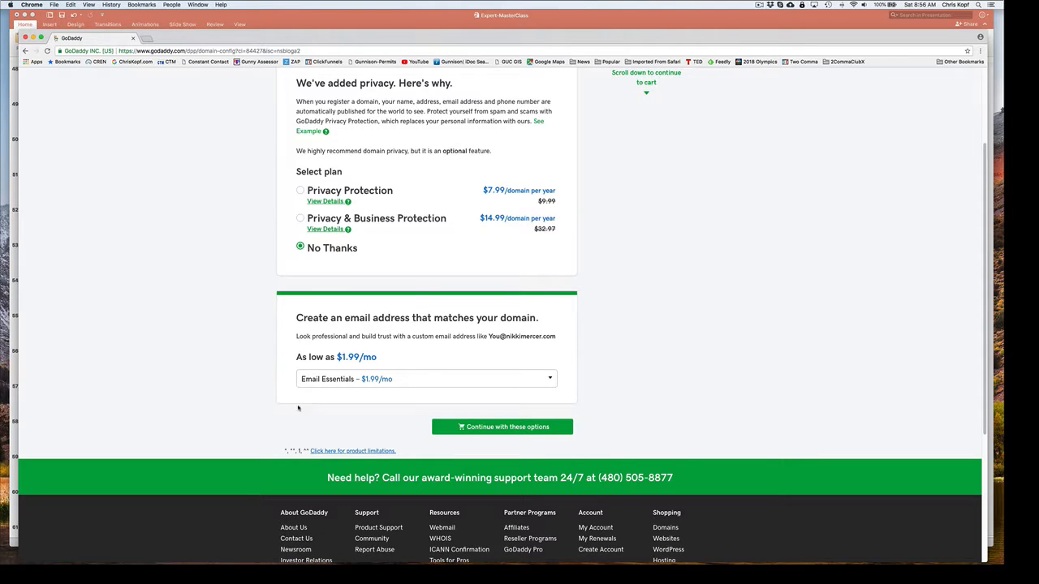
click(499, 427)
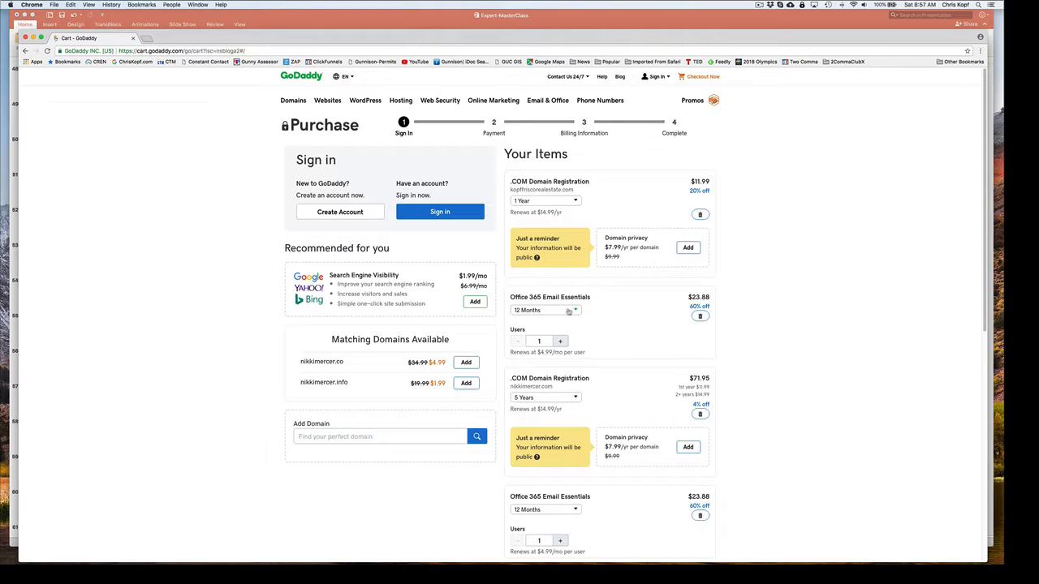
Check the first Office 365 Email Essentials item's terms, choosing 12 Months, and view the registration lengths for the second .com domain.
click(536, 312)
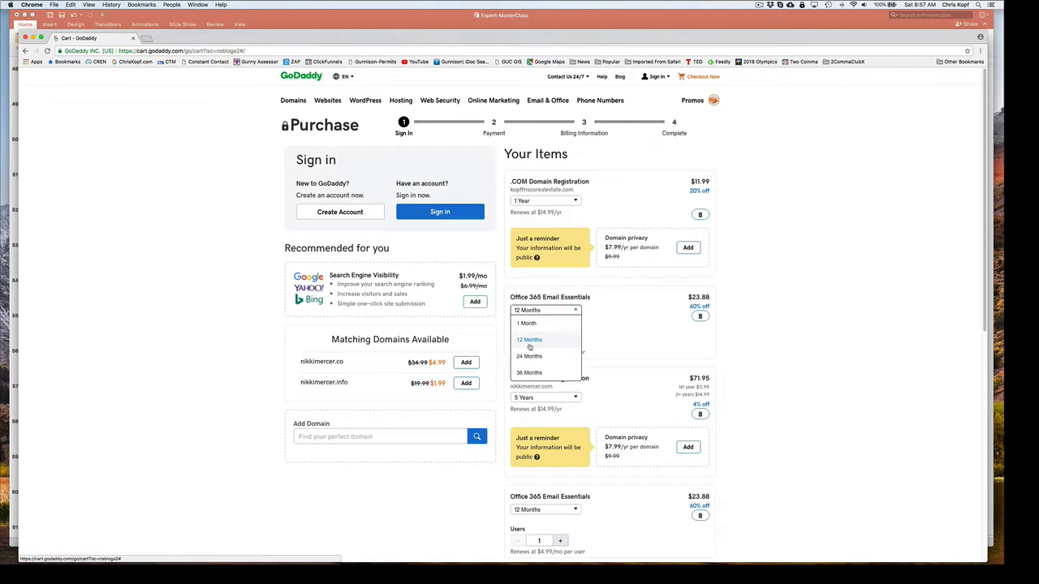
click(529, 341)
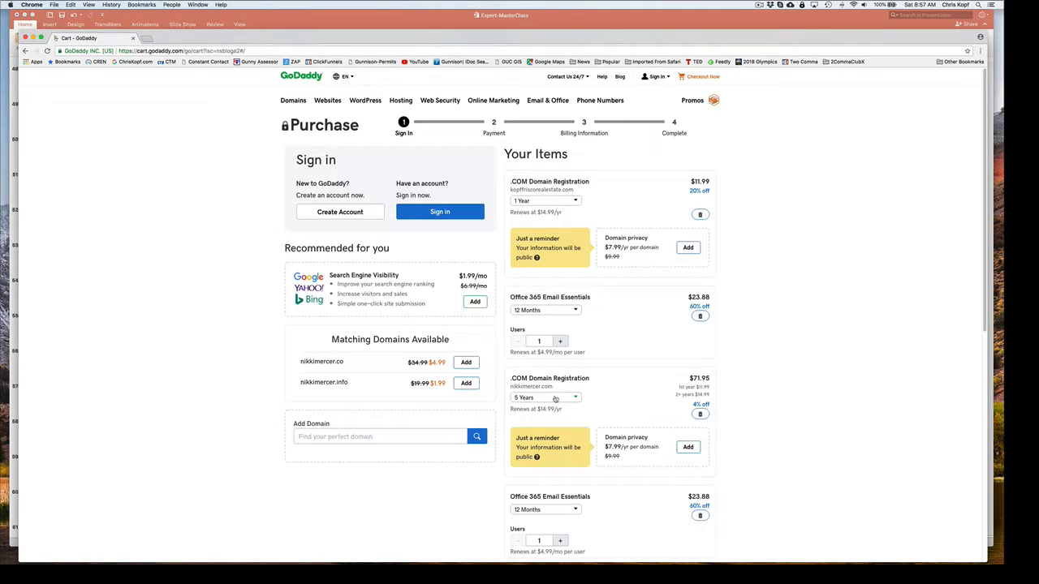
scroll(828, 370, down, 2)
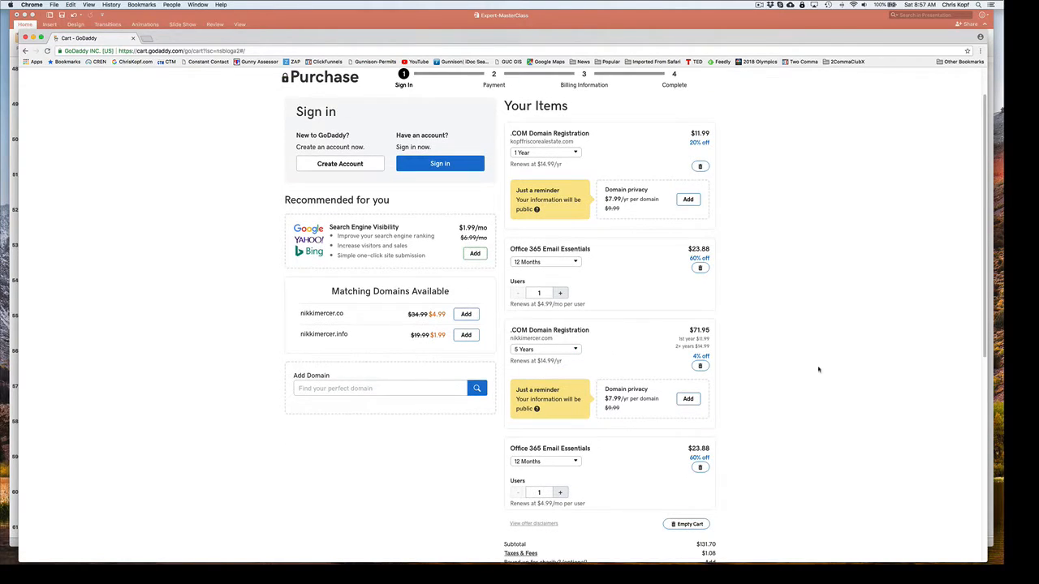
click(563, 352)
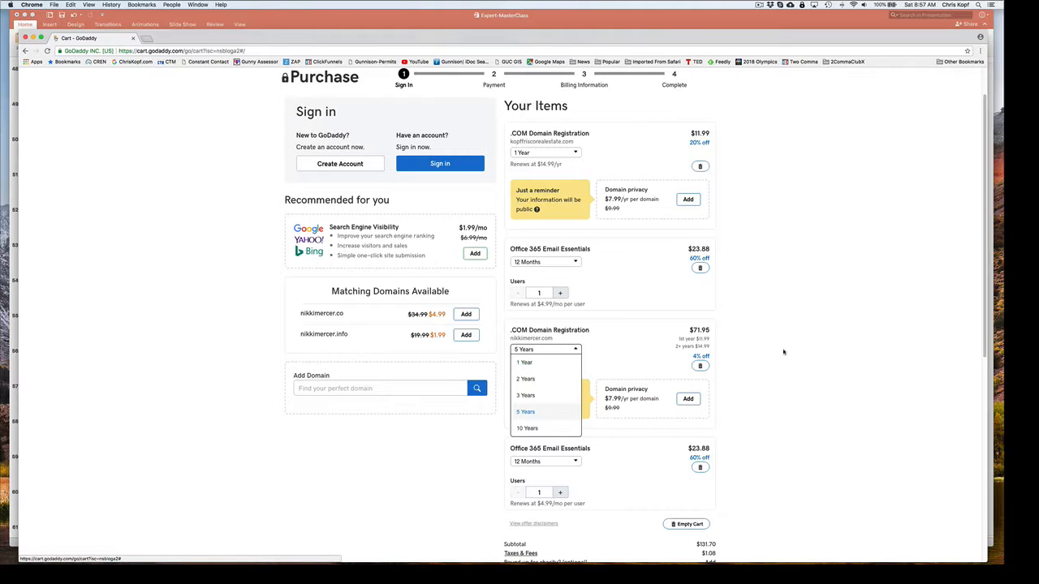
click(832, 357)
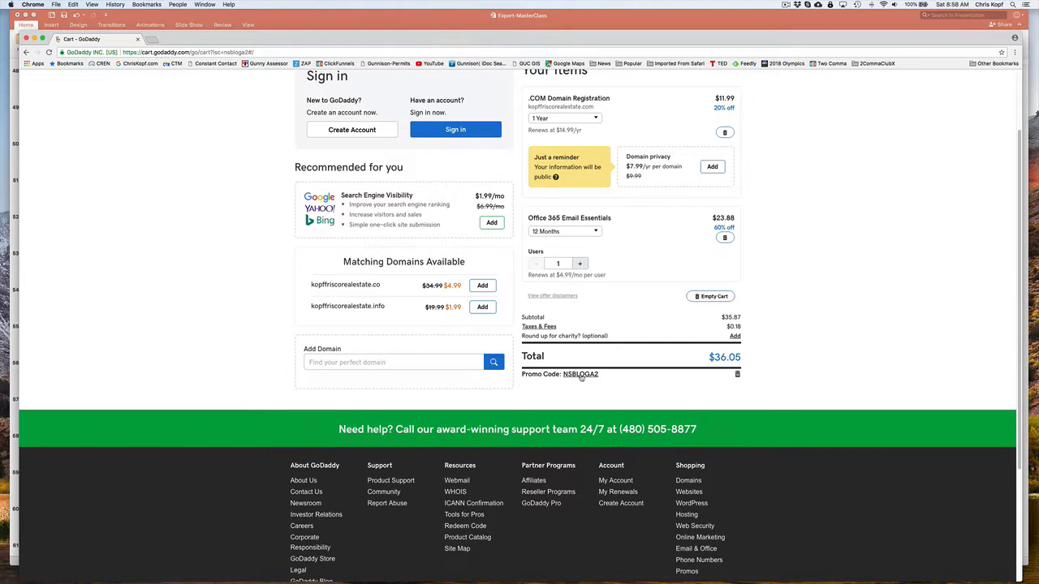
Highlight the promo code under the cart total, review the remaining items, and start creating a new account.
drag(605, 377, 564, 375)
scroll(791, 340, up, 2)
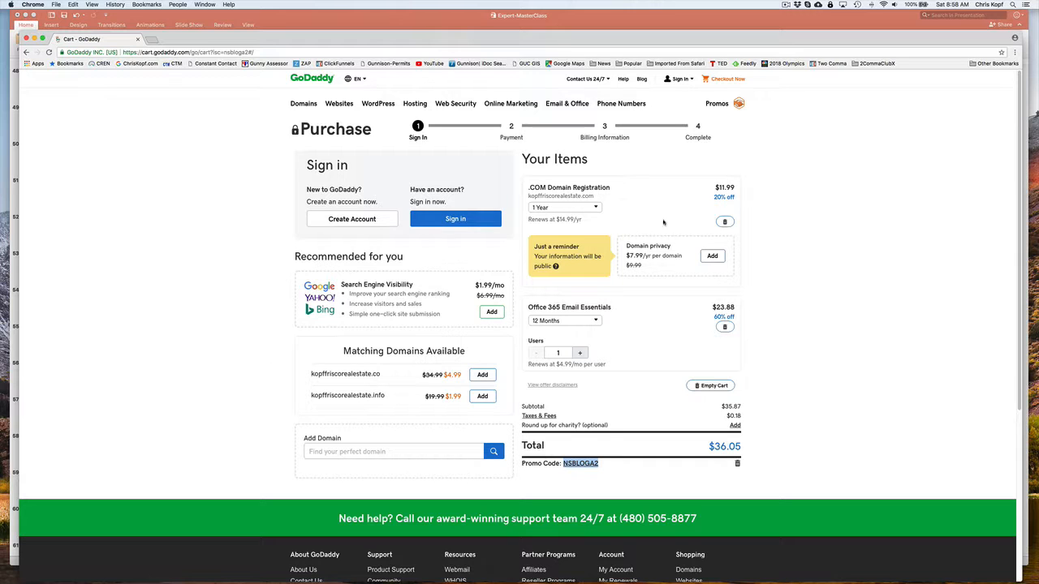
scroll(823, 263, down, 4)
scroll(823, 263, up, 5)
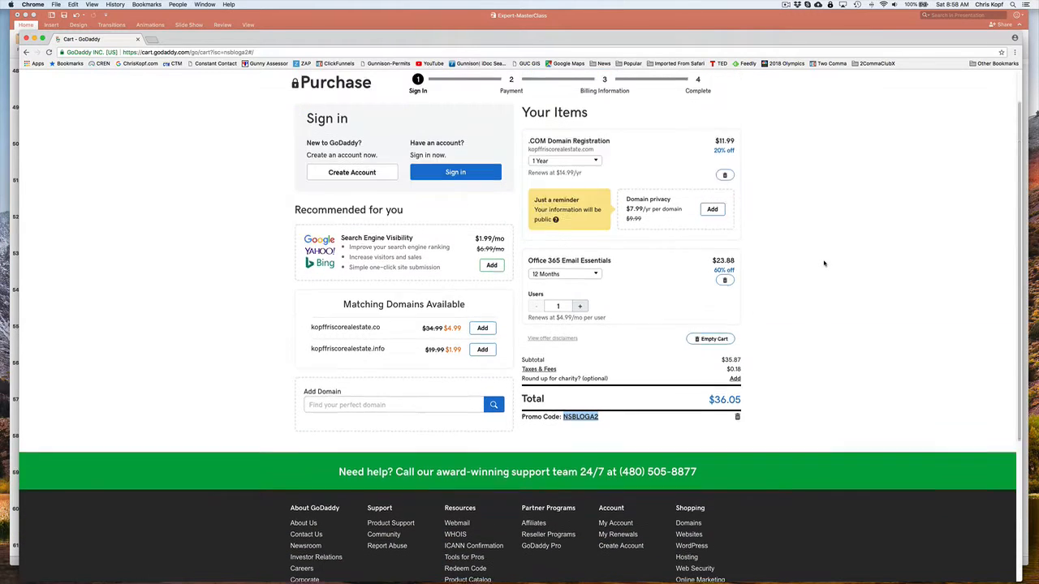
click(332, 218)
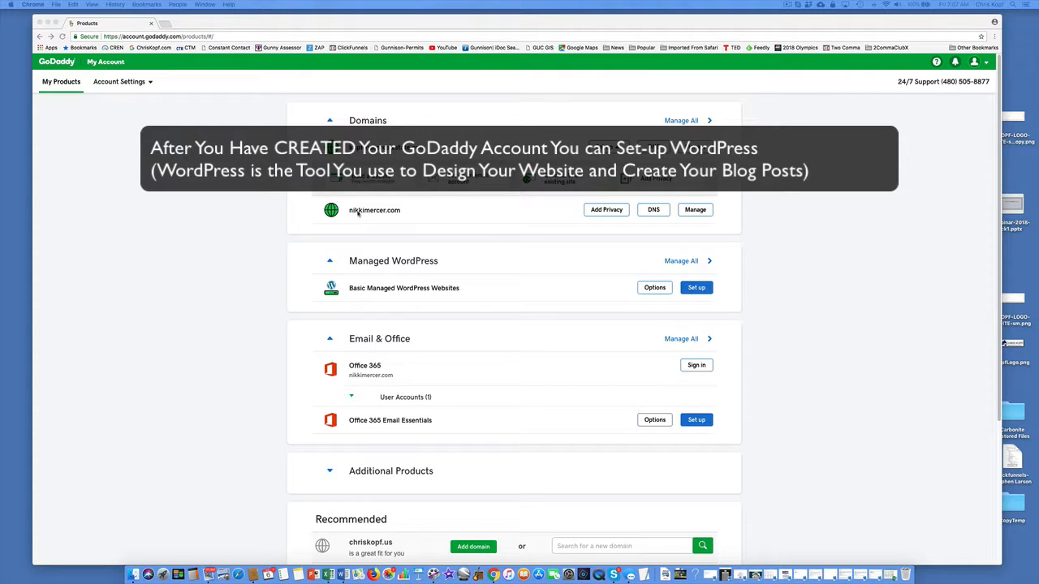
Start Managed WordPress setup from the personal-name domain's management page and add a site as a brand new site.
click(694, 210)
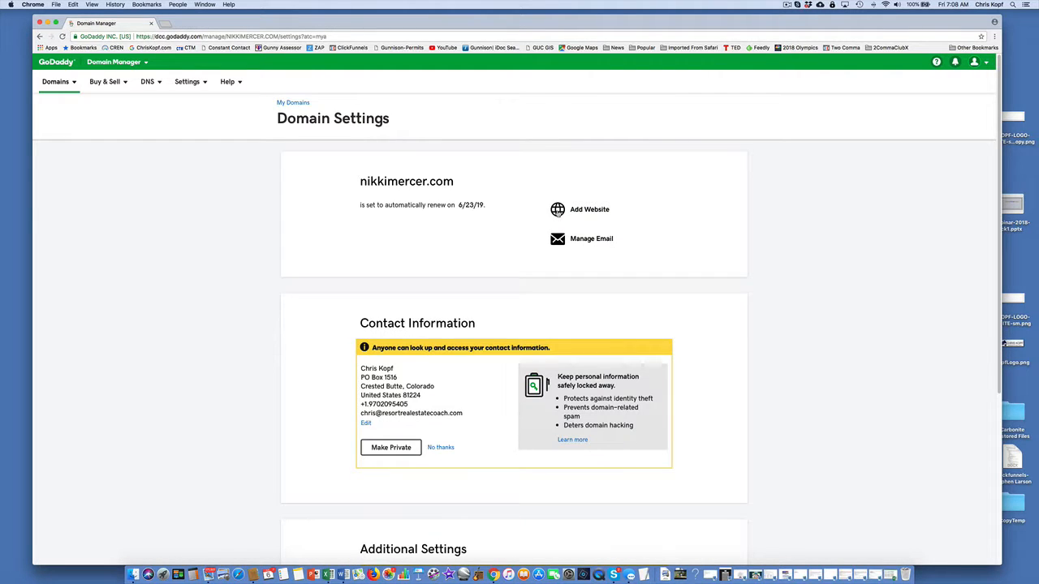
click(591, 210)
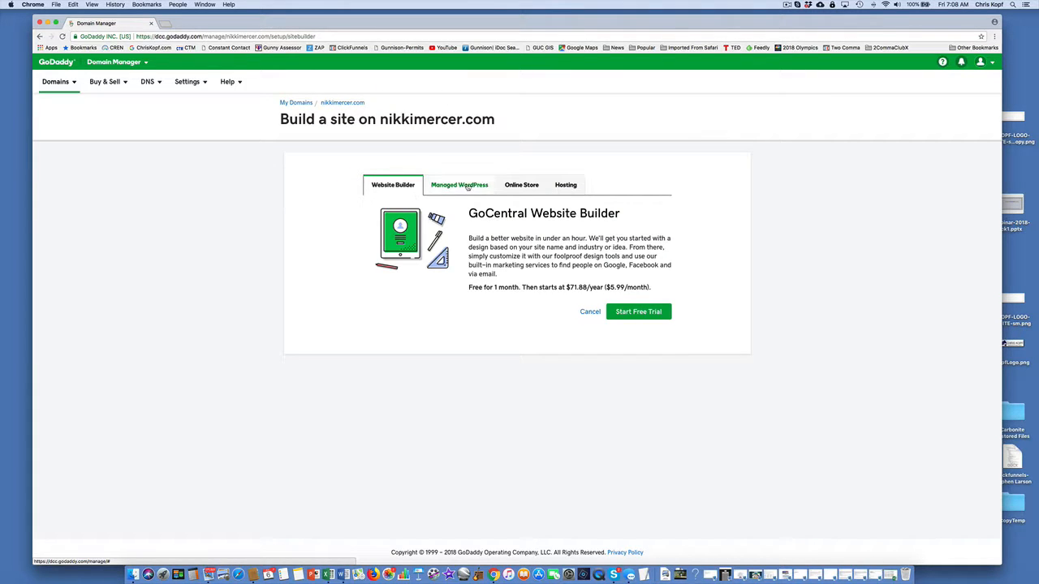
click(468, 186)
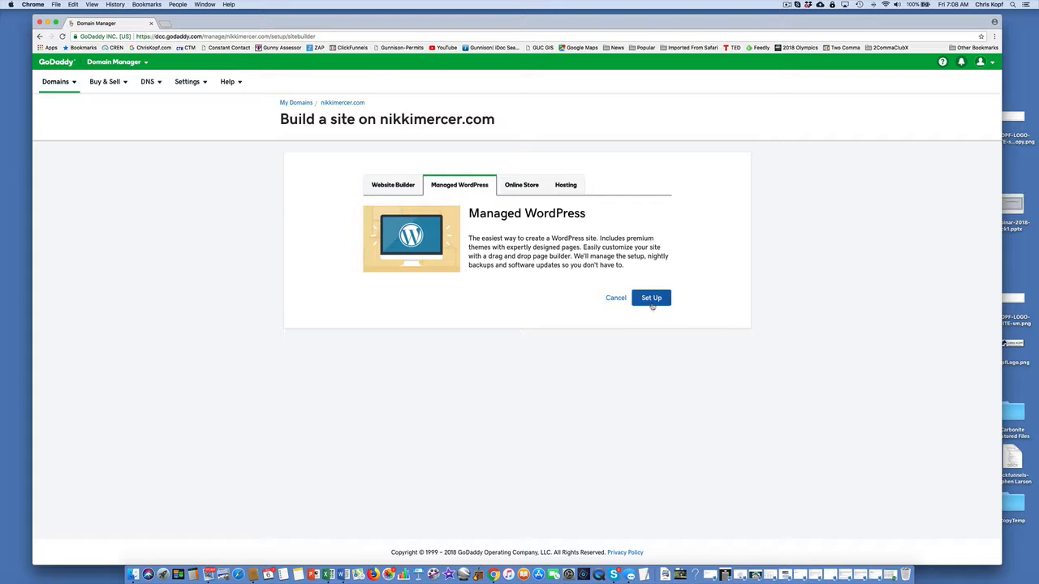
click(652, 300)
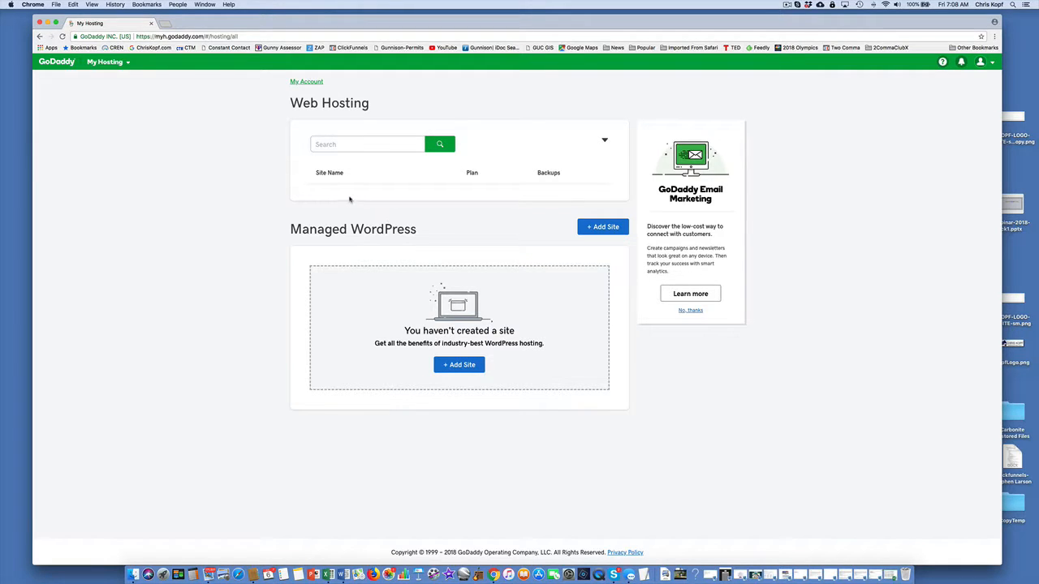
click(604, 227)
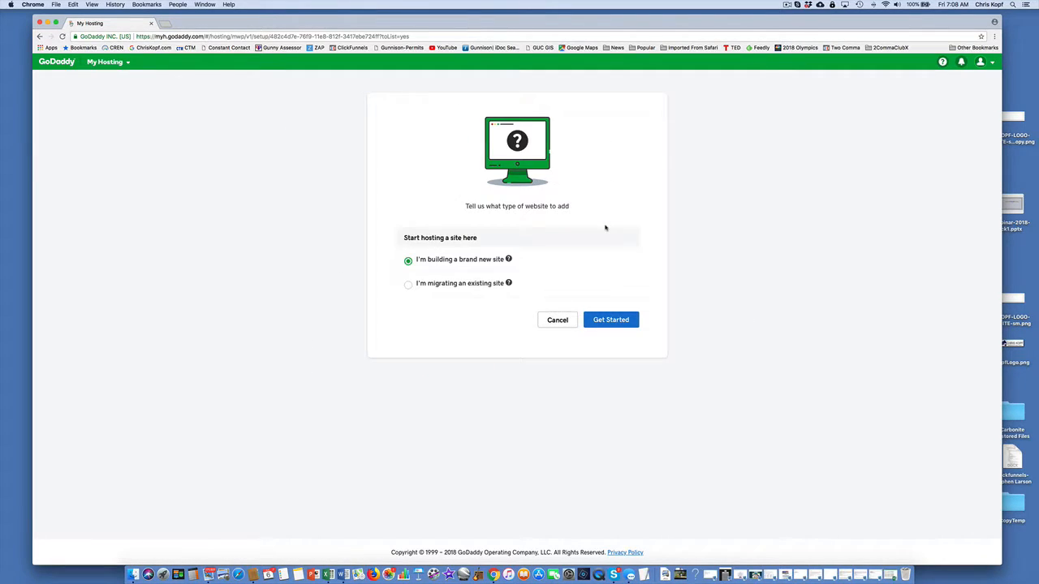
click(616, 323)
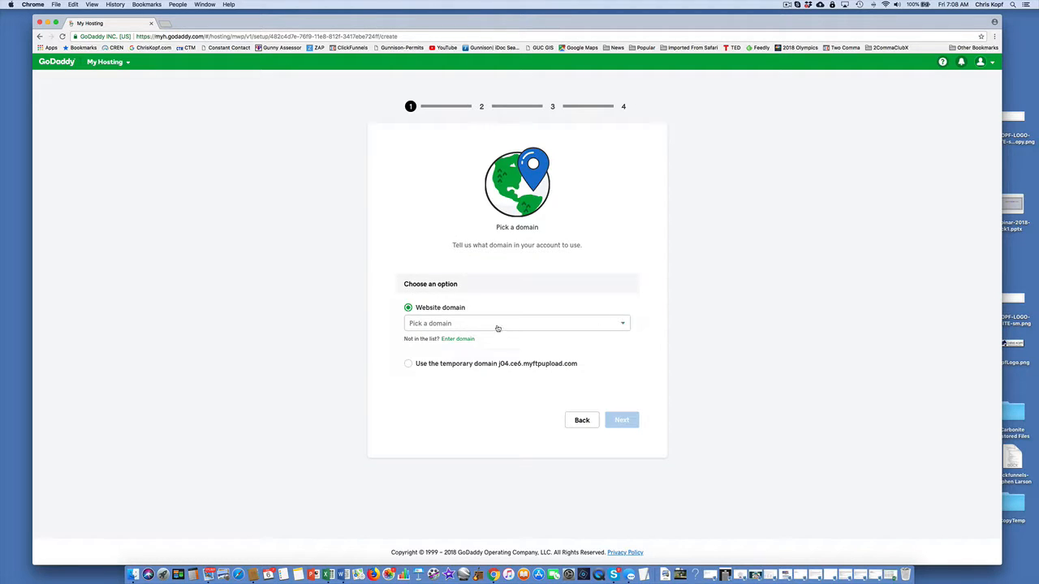
Pick the personal-name .com domain as the website domain and use the North America data center.
click(469, 327)
click(447, 356)
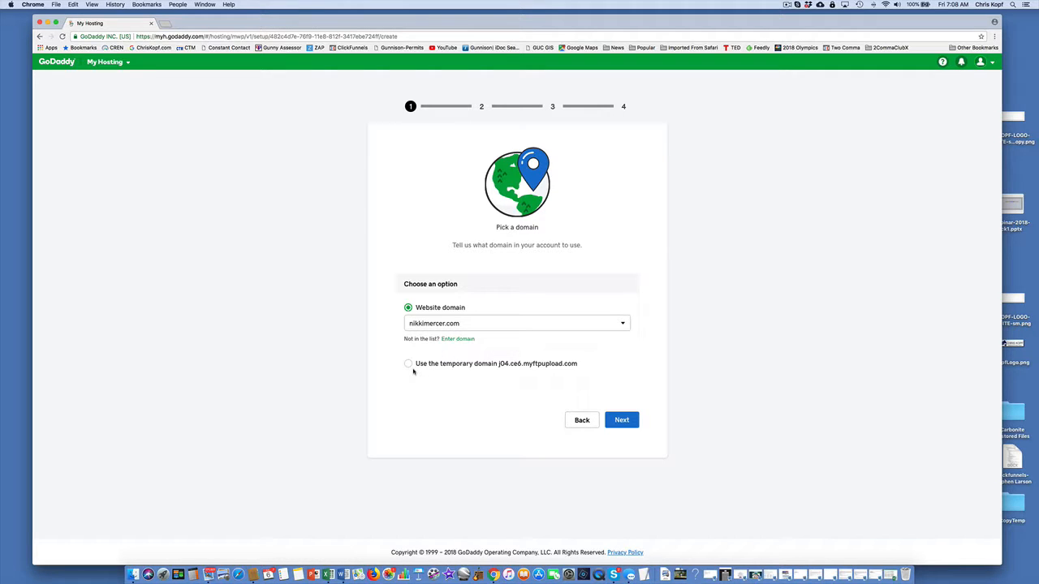
click(622, 420)
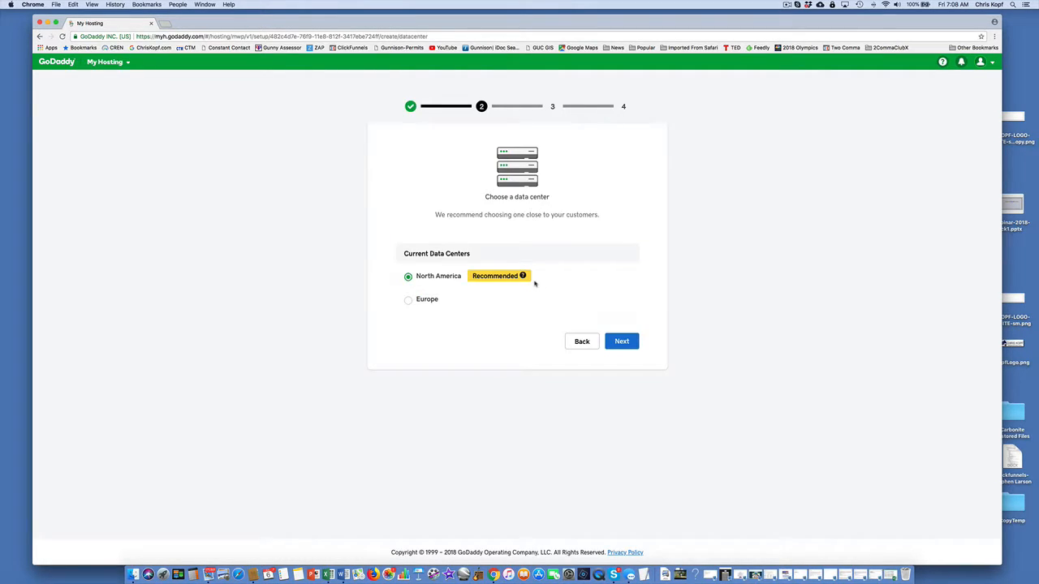
click(621, 341)
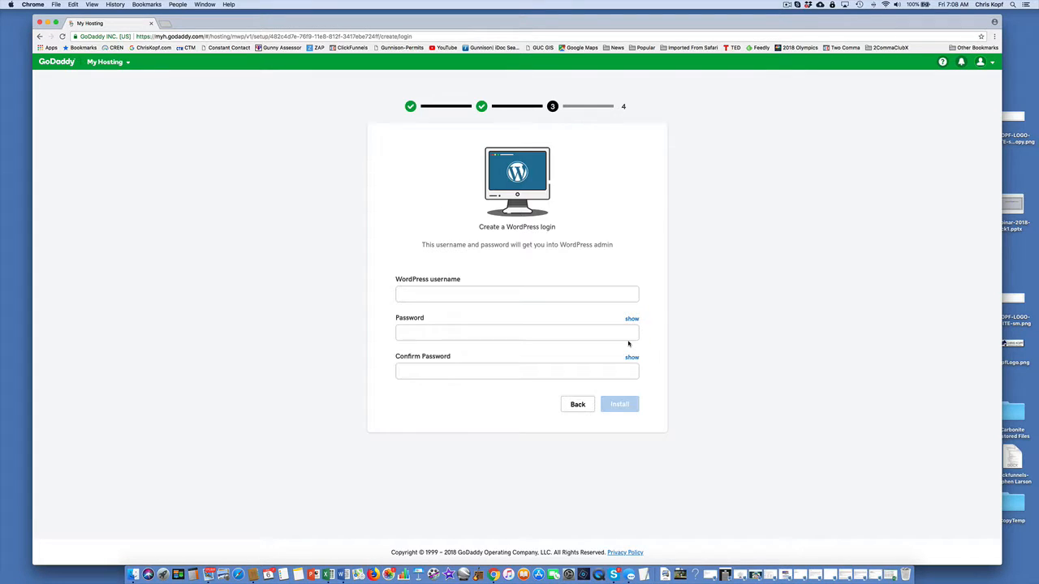
Install WordPress with an admin username and a confirmed password, and start the Quick Start Wizard.
click(418, 295)
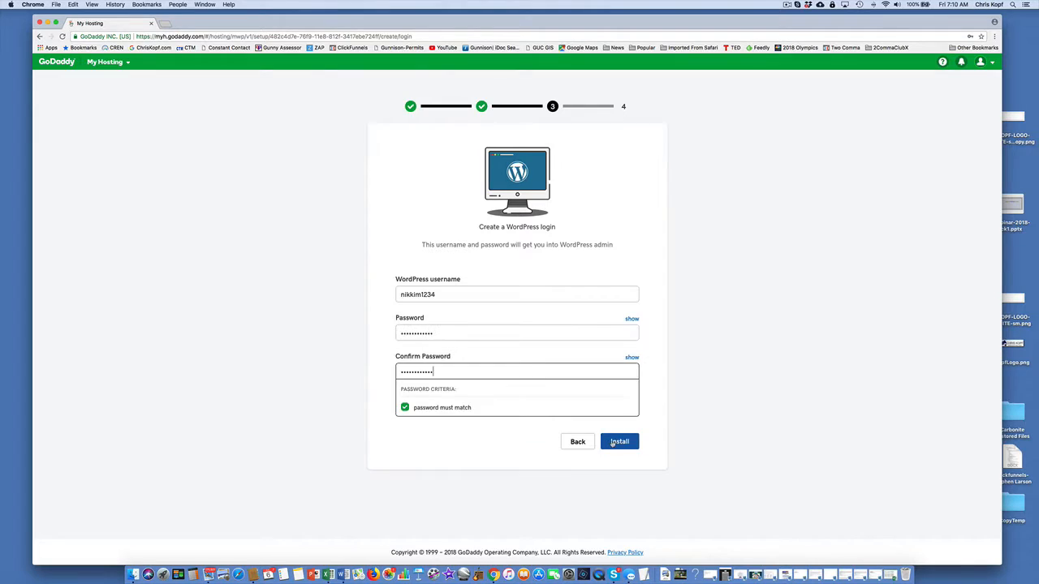
click(614, 442)
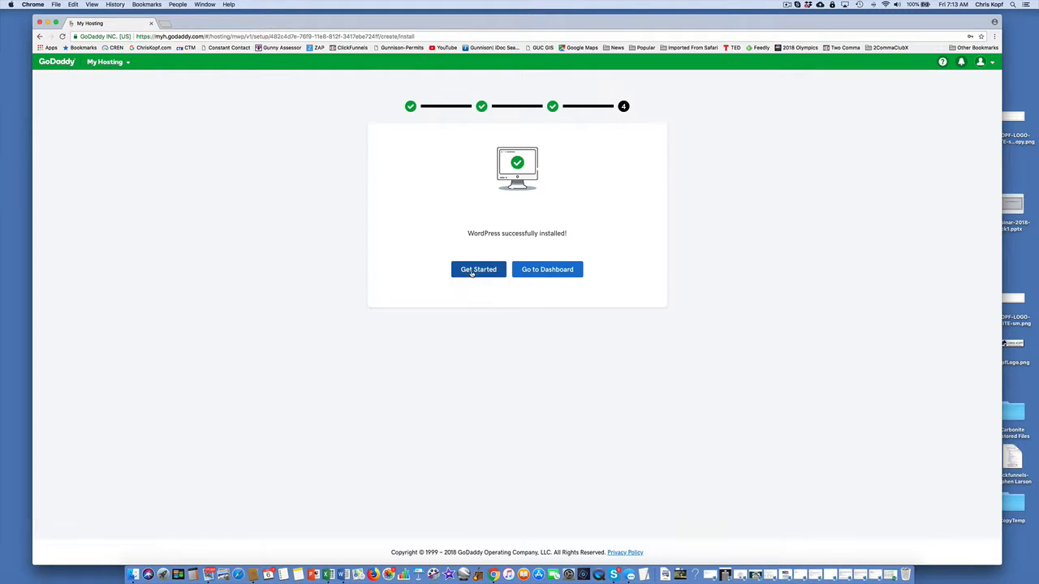
click(473, 269)
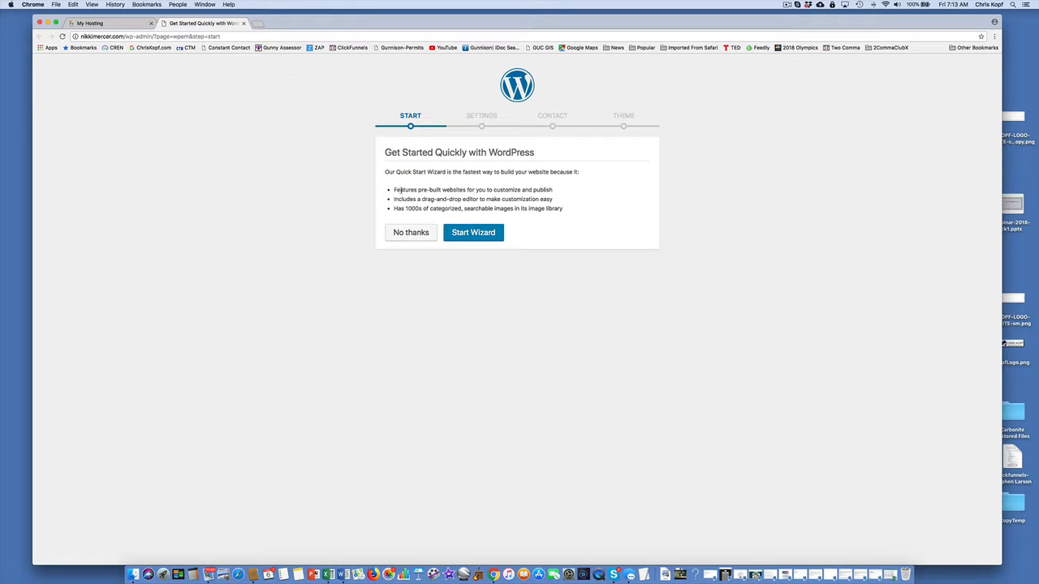
click(470, 233)
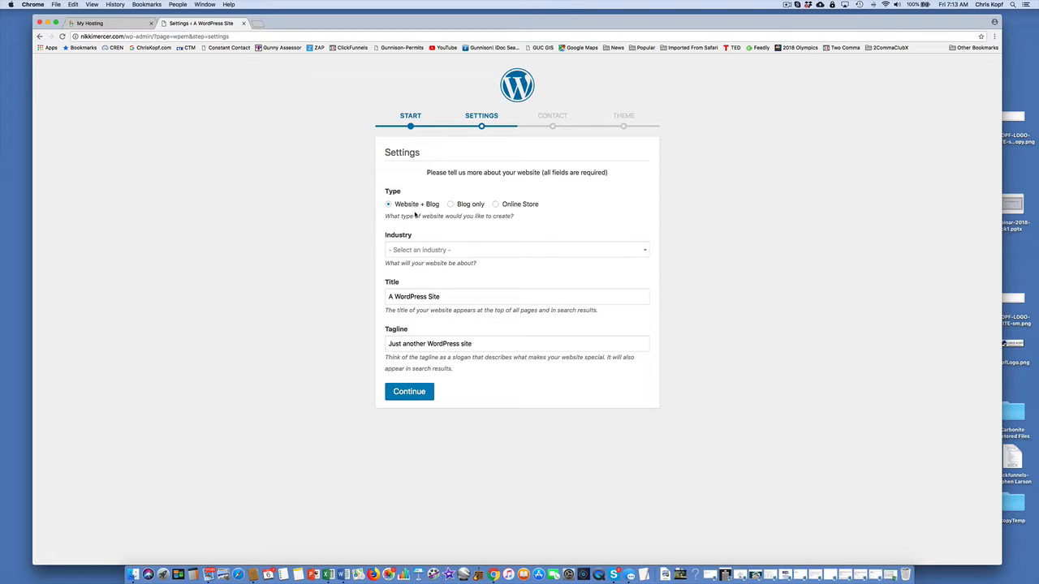
Search the industries for "real estate" and set the website's industry to Real Estate Agent.
click(412, 252)
scroll(415, 320, down, 5)
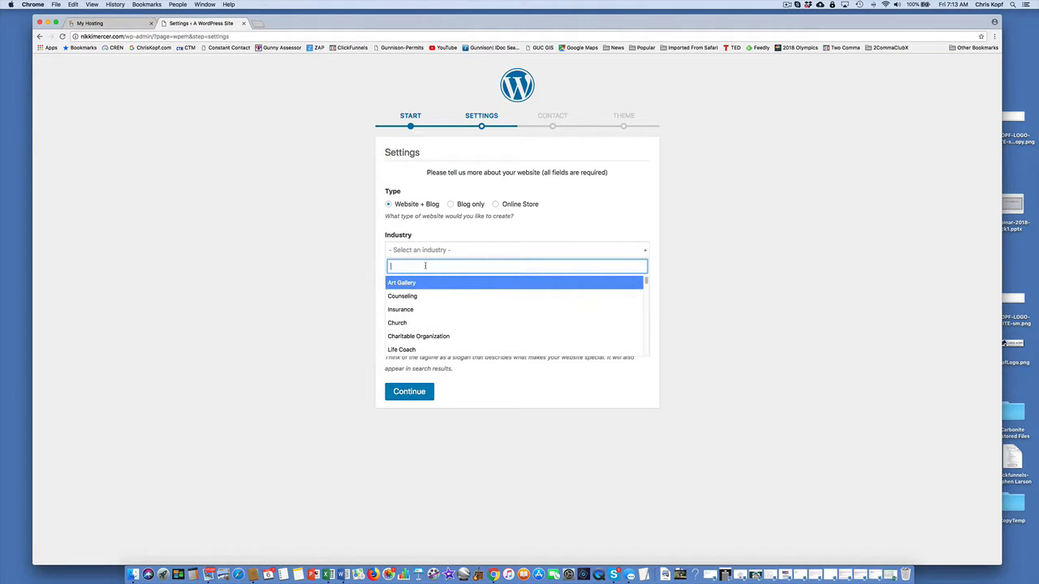
text(real)
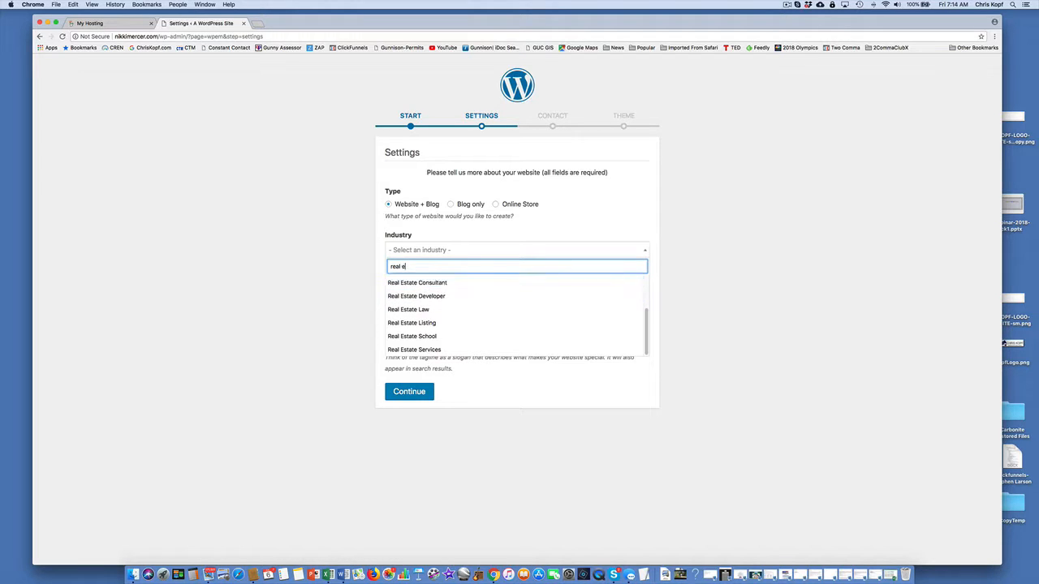
text(estate)
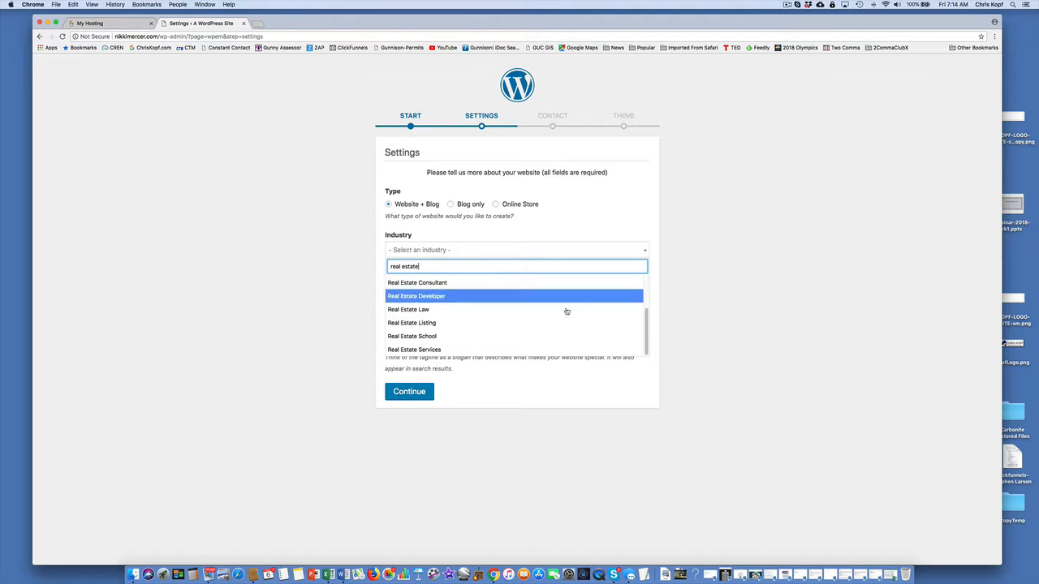
scroll(637, 333, up, 3)
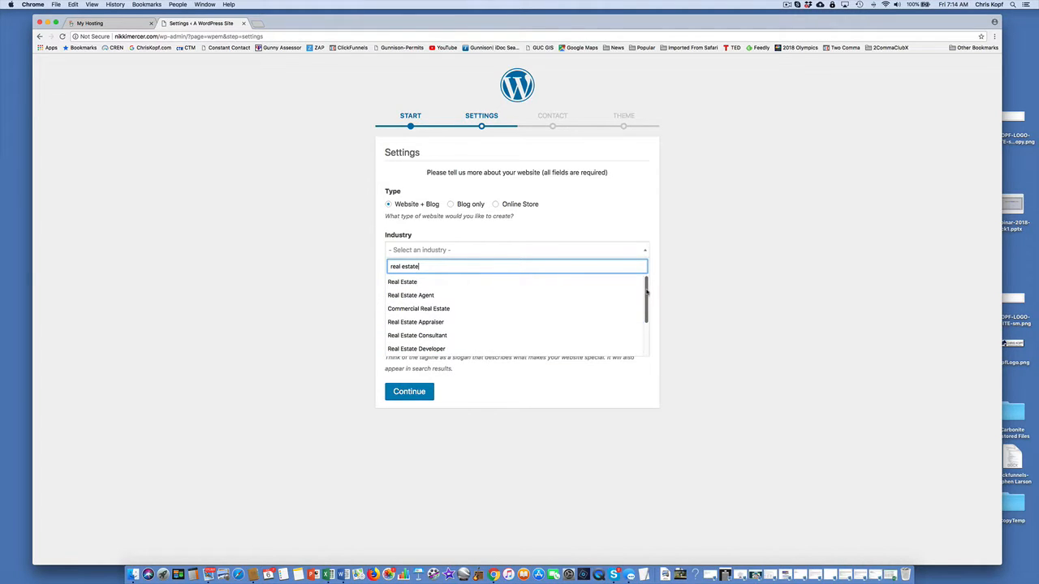
click(415, 295)
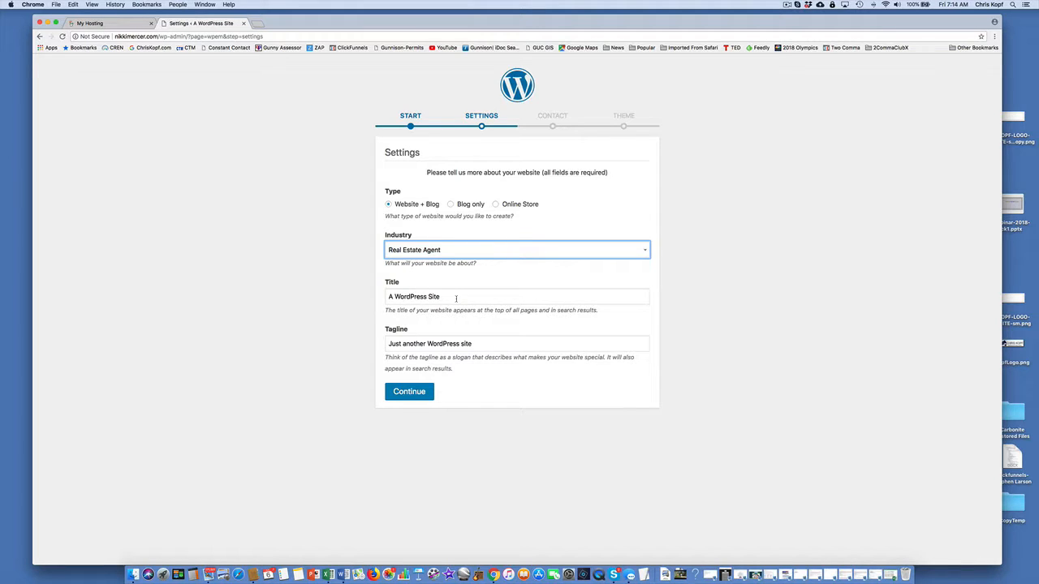
Title the site with the agent's name plus "Real Estate Agent" and submit the tagline "Providing Superior Service to Luxury Buyers & Sellers".
click(456, 299)
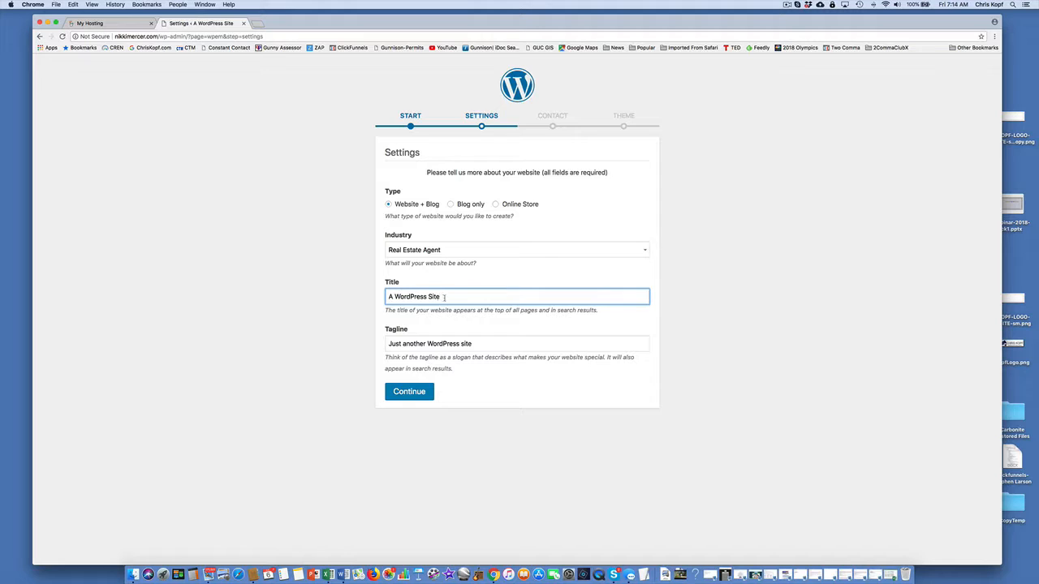
drag(444, 297, 385, 300)
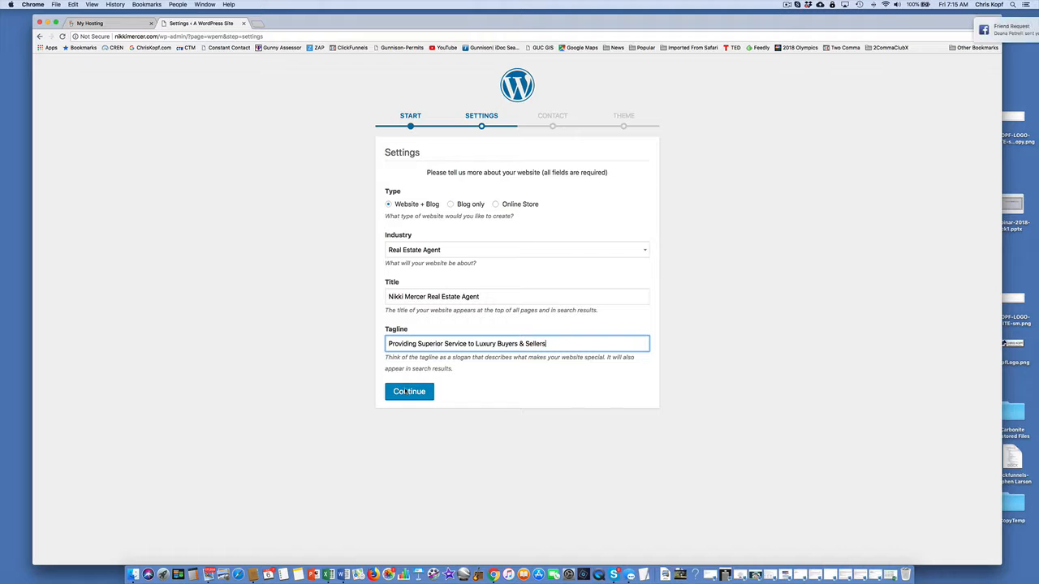
click(407, 391)
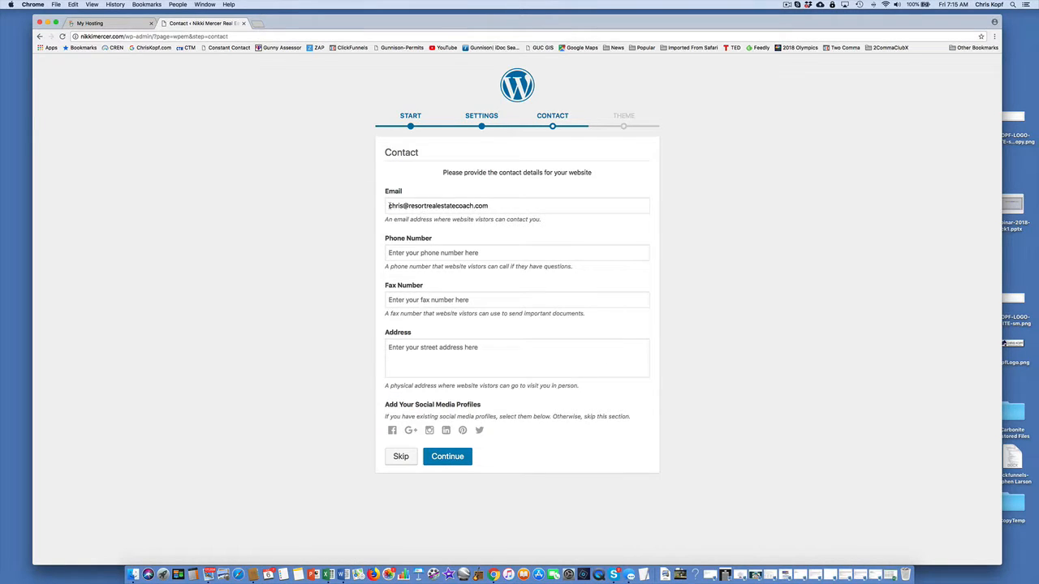
Go through the email, phone, fax and address fields, and skip the website's contact details.
drag(389, 206, 491, 205)
click(354, 250)
click(411, 252)
click(297, 293)
click(402, 301)
click(341, 311)
click(416, 352)
click(339, 358)
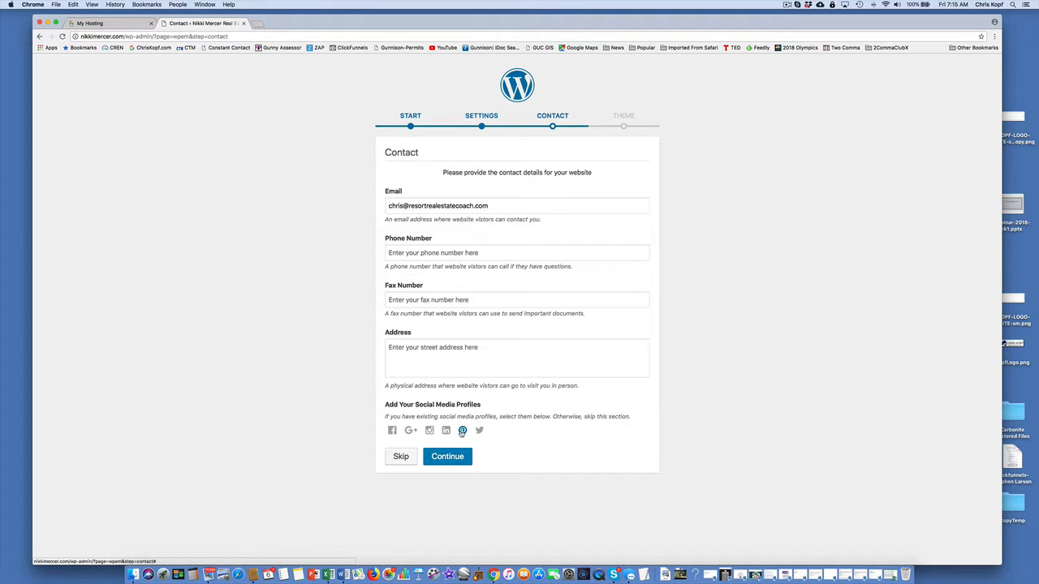
click(401, 457)
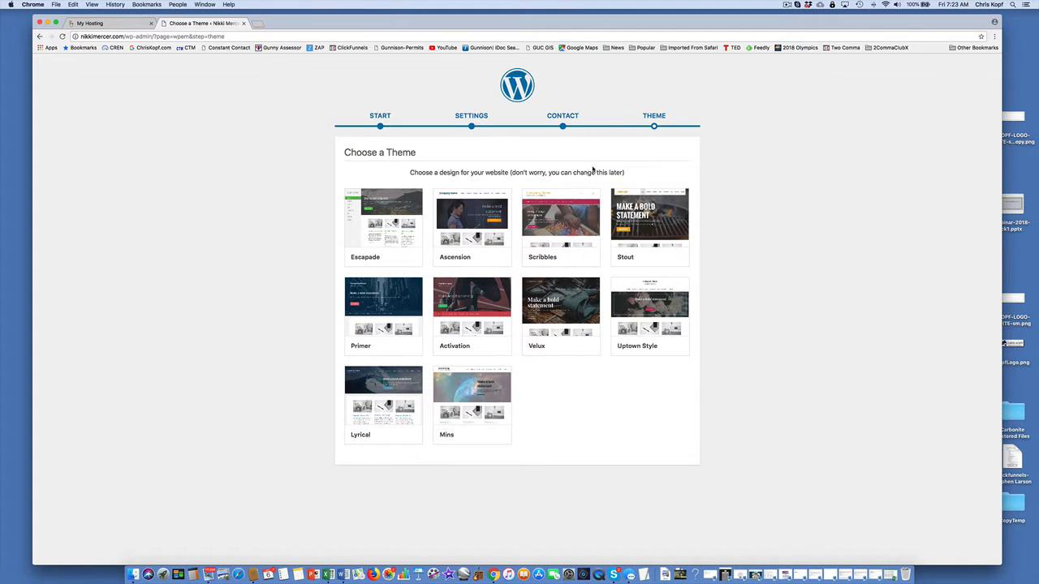
Preview the Stout theme, compare it with the Activation and Primer themes, and select Stout for the site.
drag(537, 172, 625, 172)
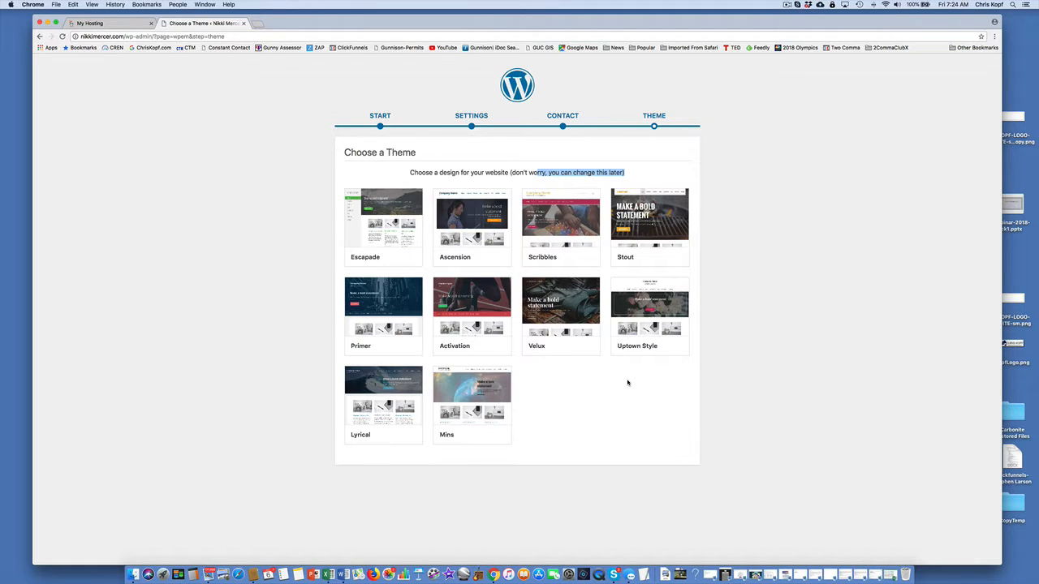
click(651, 226)
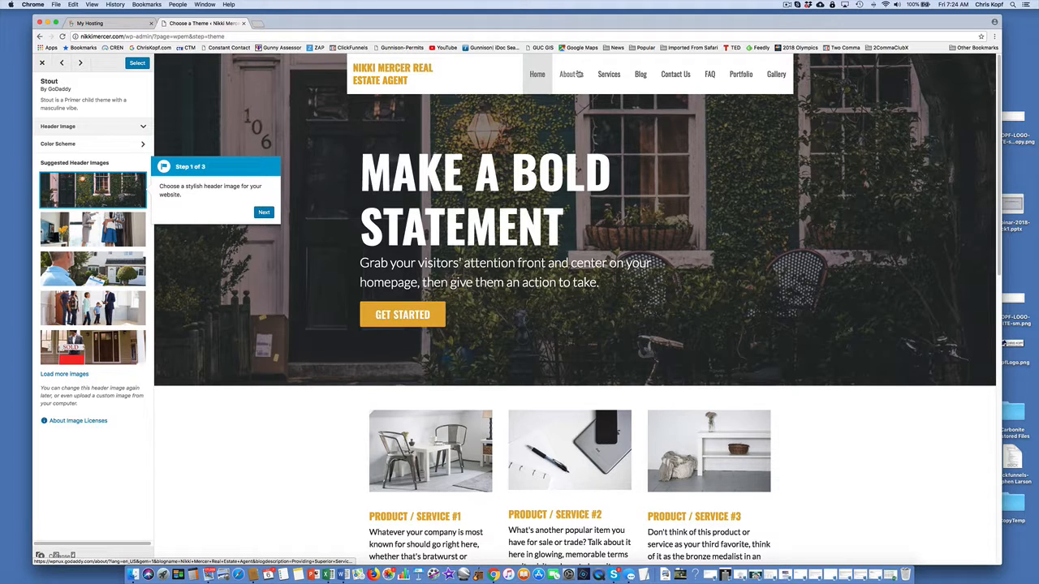
click(62, 62)
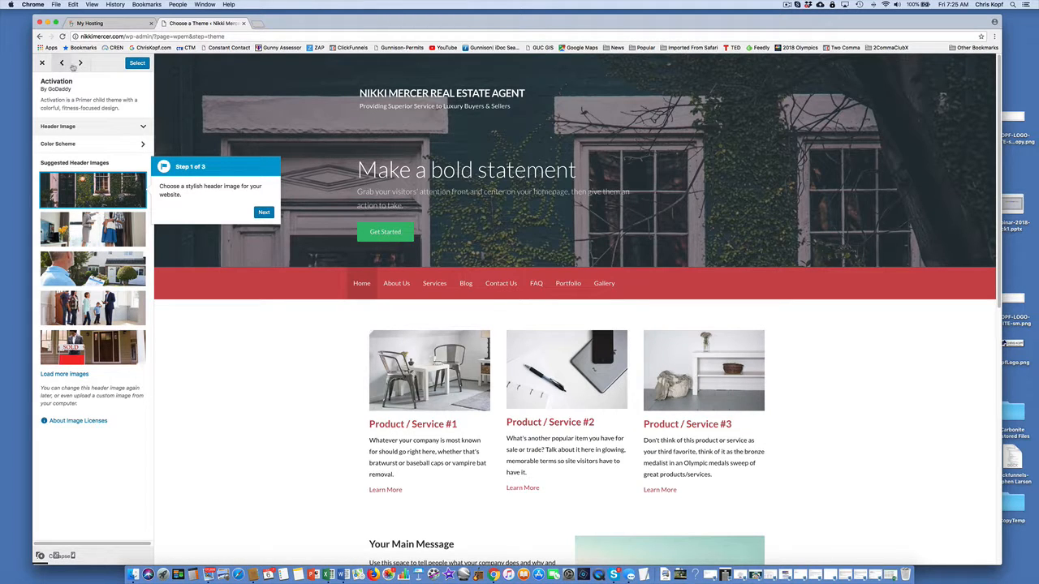
click(79, 64)
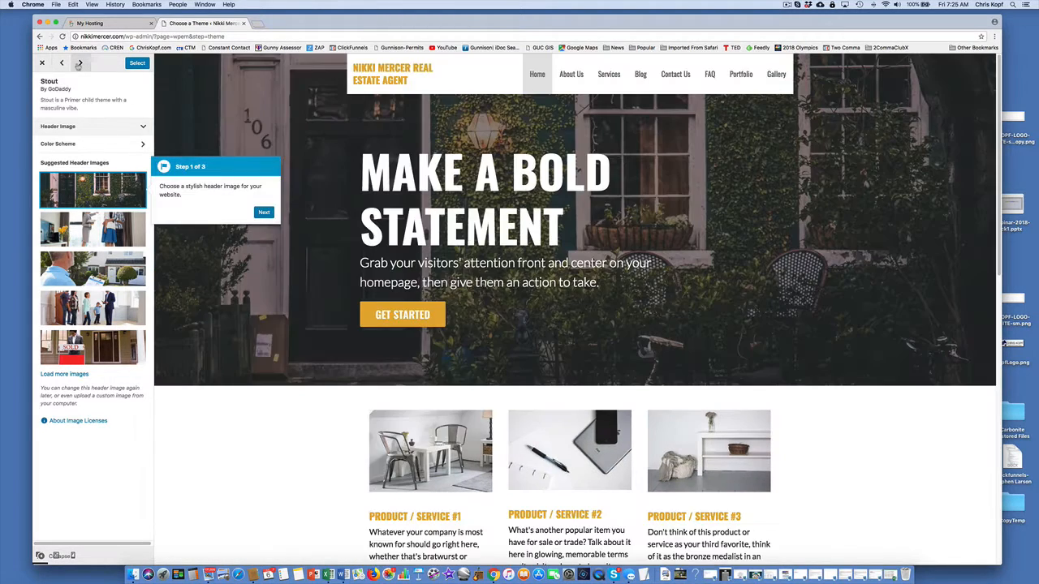
click(78, 64)
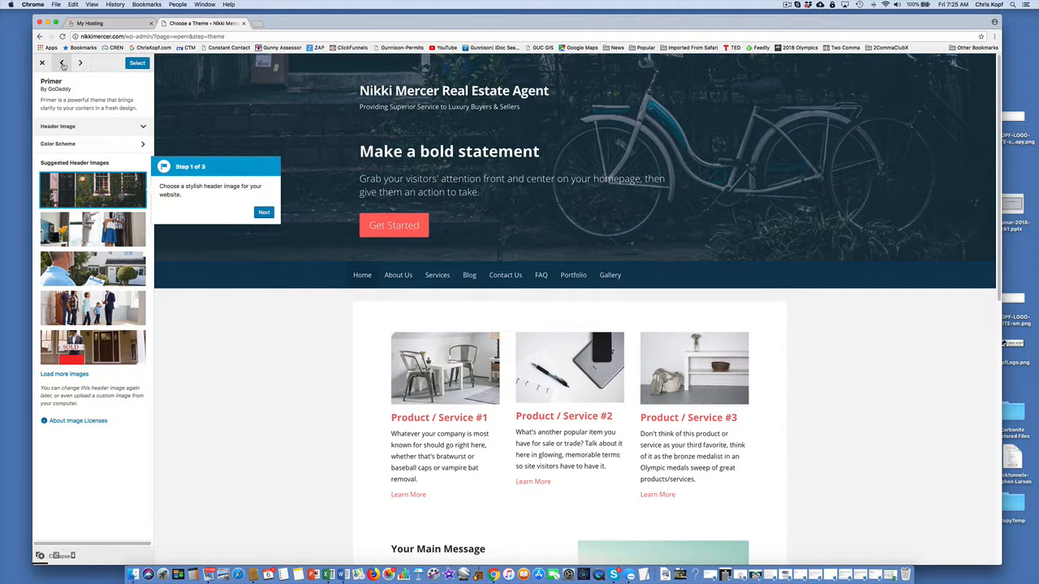
click(63, 64)
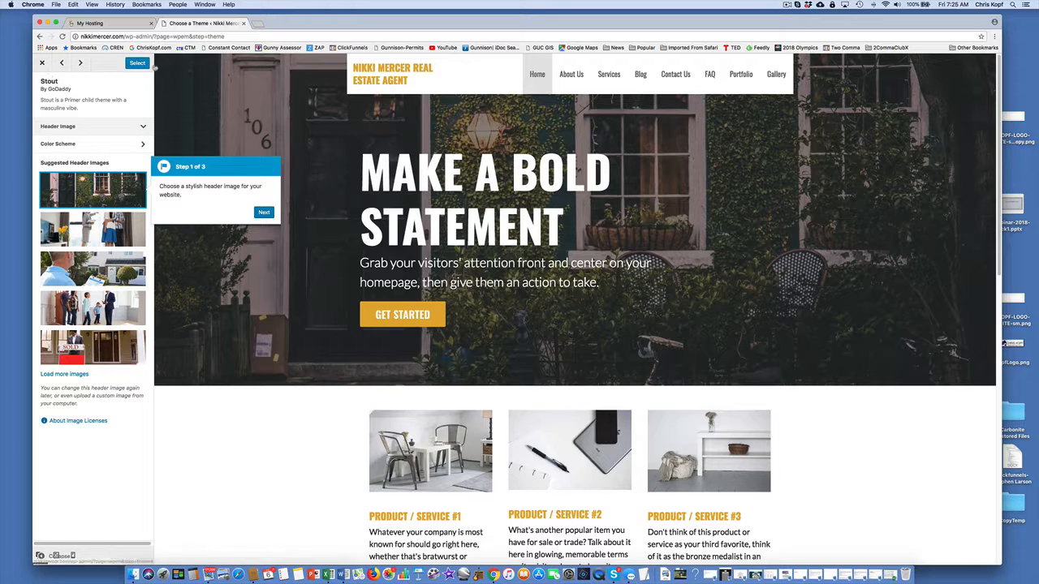
click(136, 64)
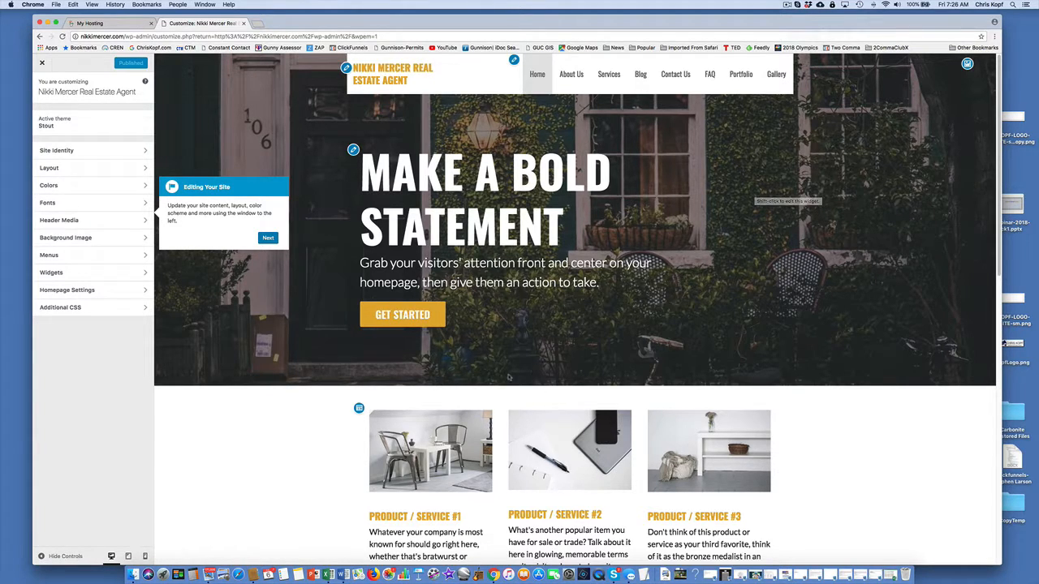
Examine the Stout homepage from the header through the product, main message and call-to-action sections to the newsletter footer.
scroll(504, 377, down, 3)
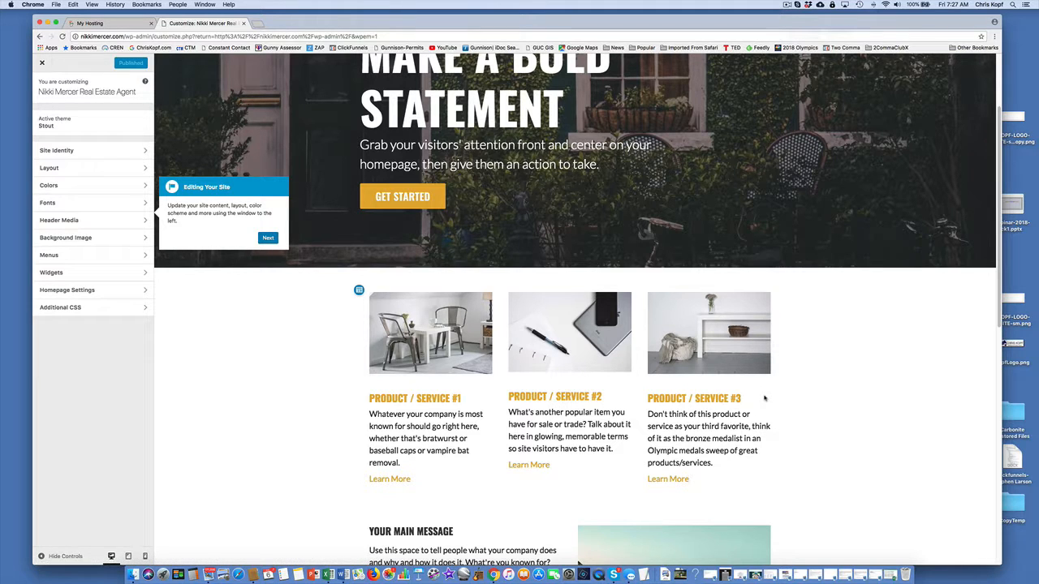
scroll(764, 398, down, 1)
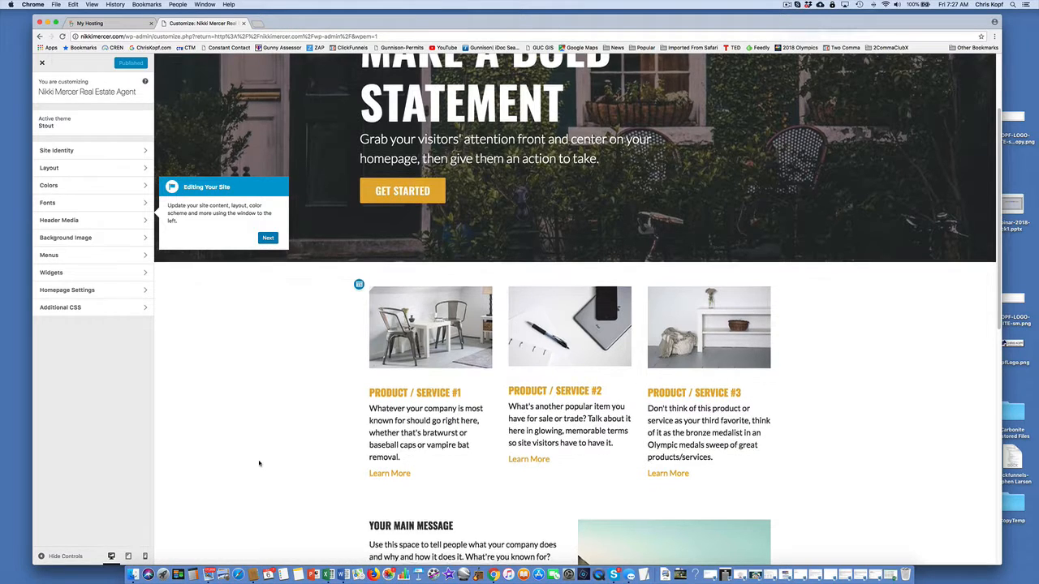
scroll(258, 462, down, 2)
scroll(258, 462, up, 5)
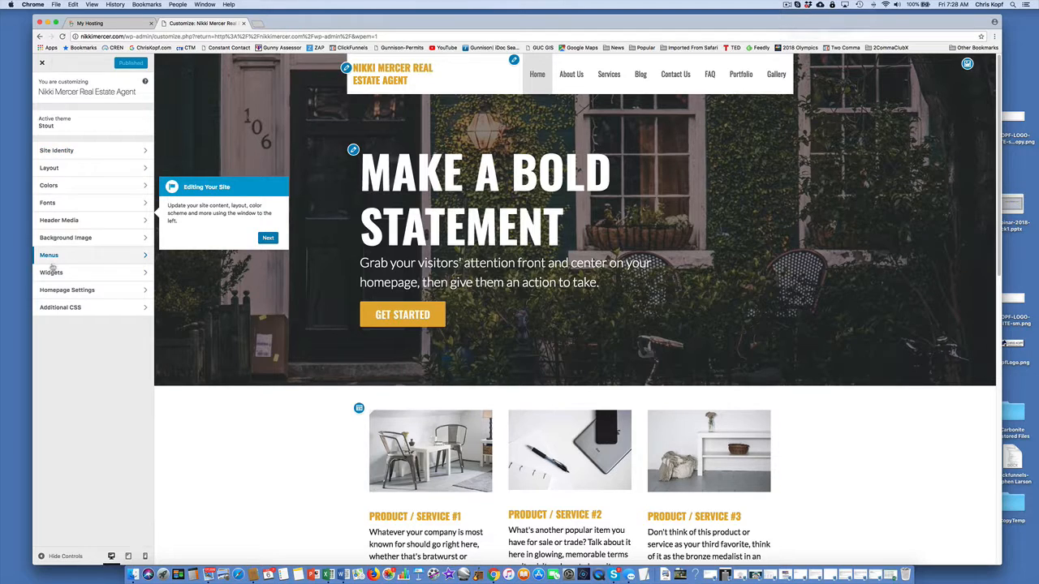
scroll(397, 219, down, 10)
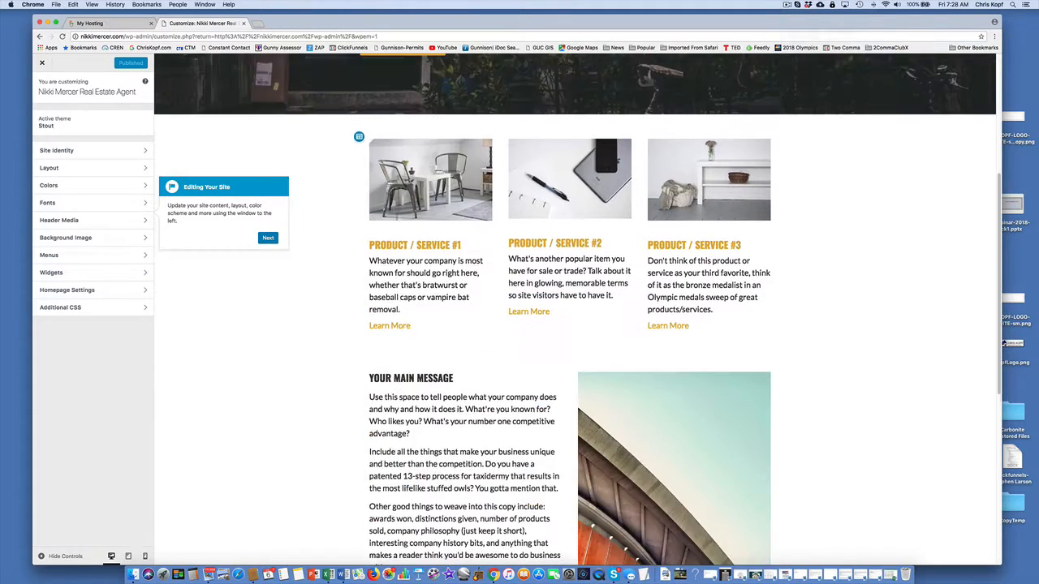
scroll(397, 219, down, 2)
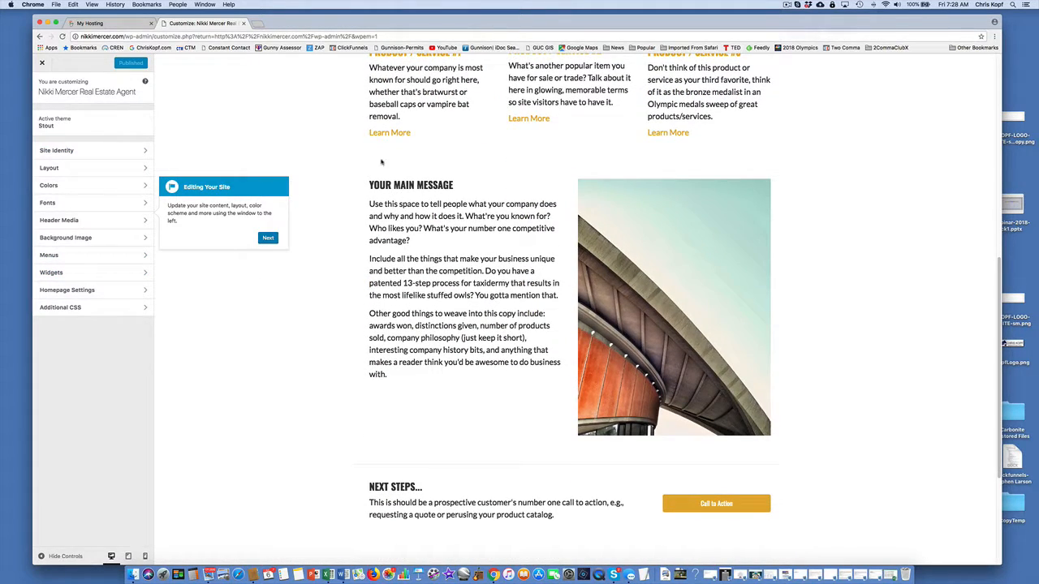
scroll(451, 341, down, 3)
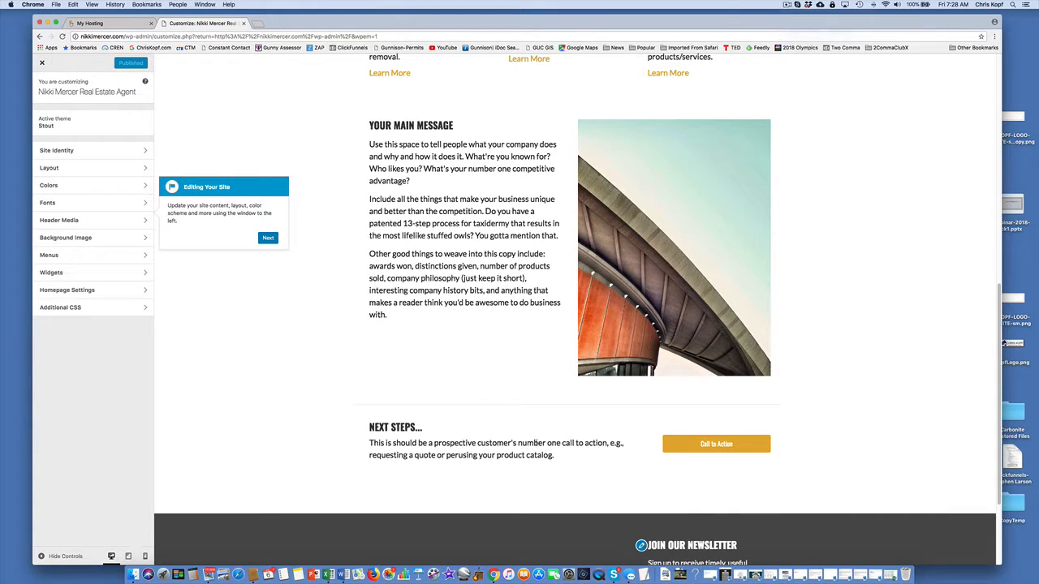
scroll(511, 374, down, 3)
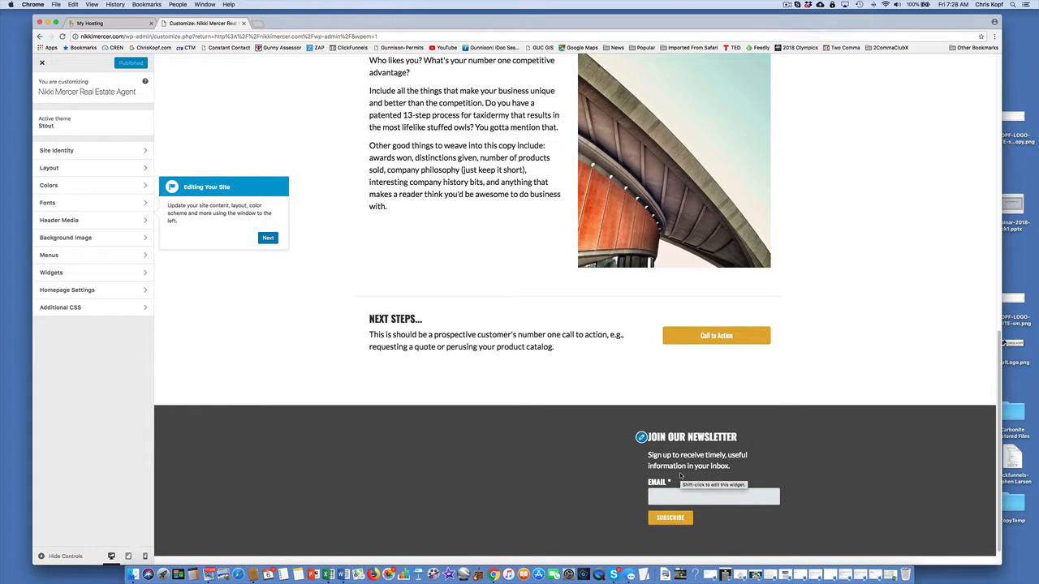
scroll(682, 480, down, 2)
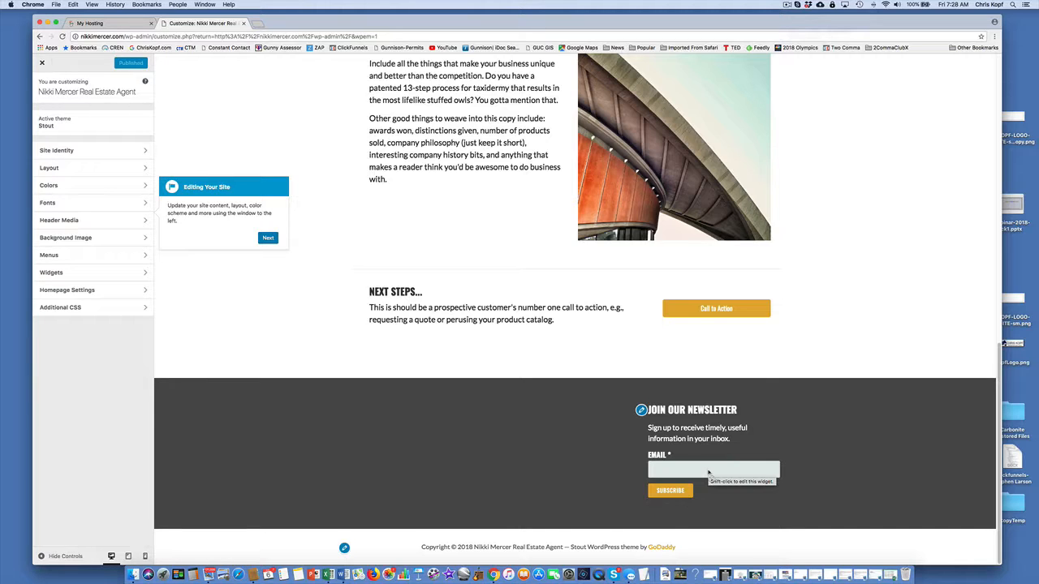
scroll(563, 293, up, 1)
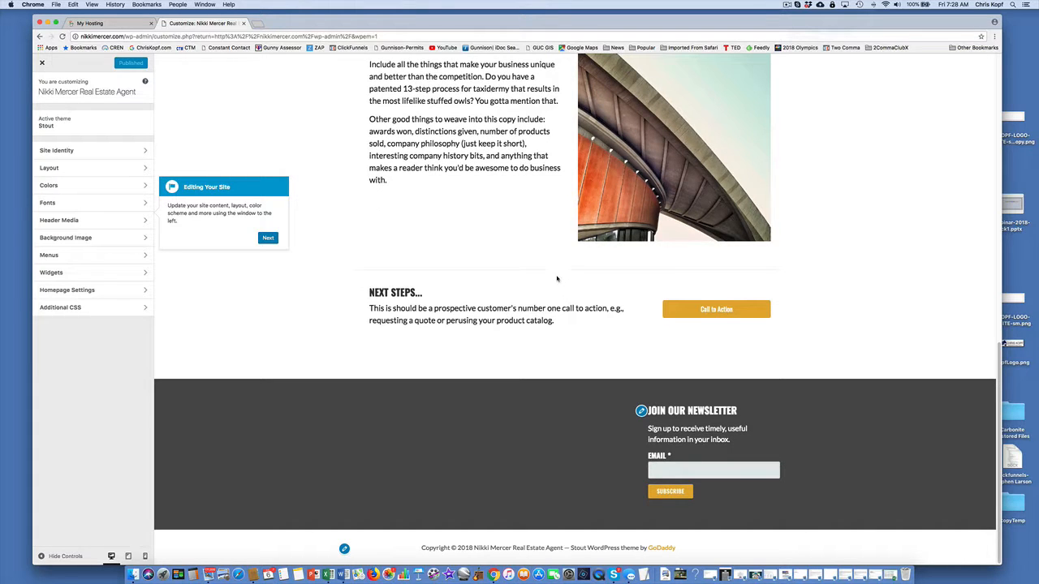
scroll(556, 279, up, 15)
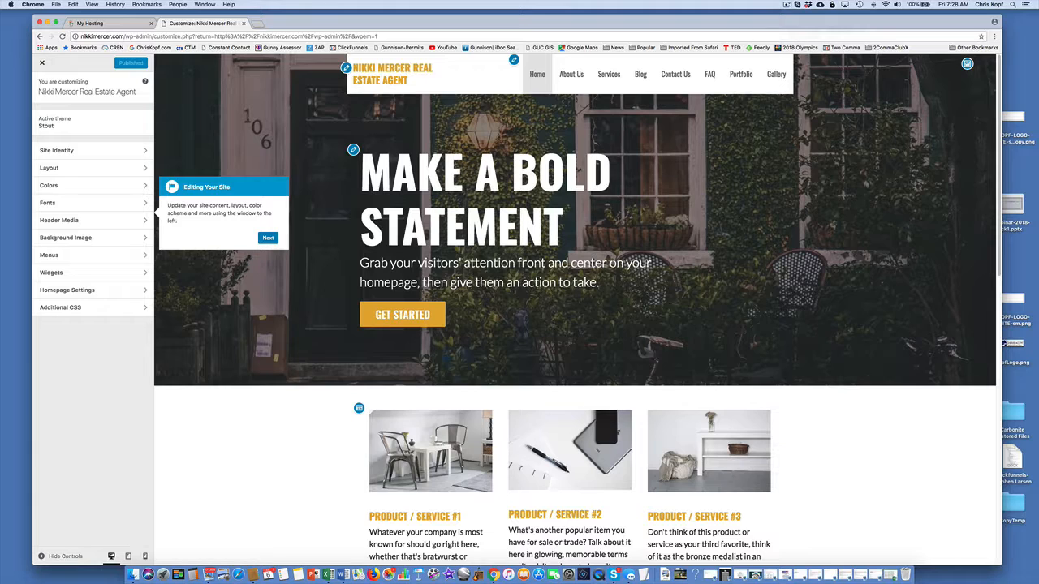
scroll(575, 310, down, 5)
scroll(574, 310, up, 5)
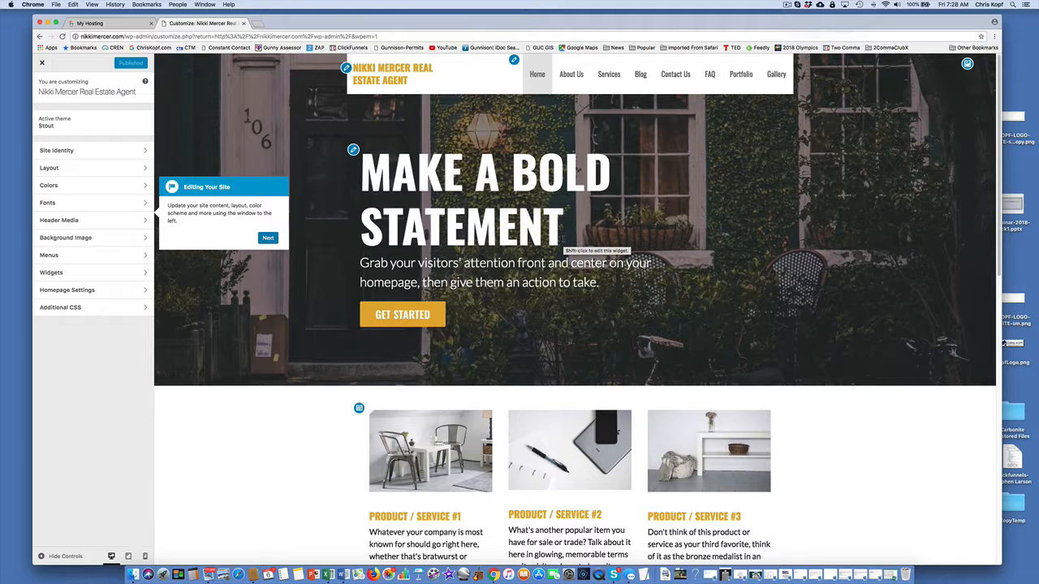
click(788, 5)
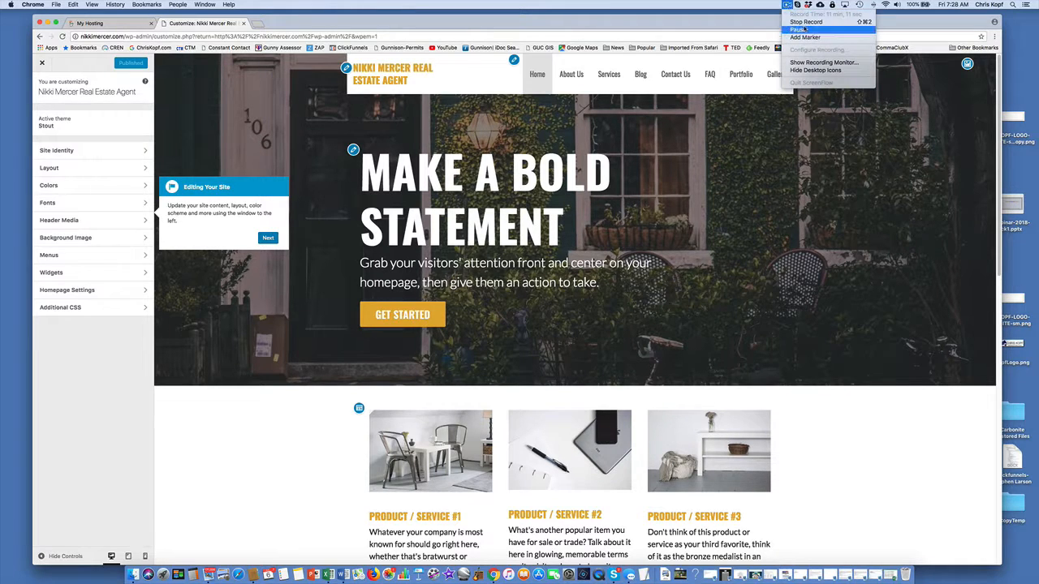